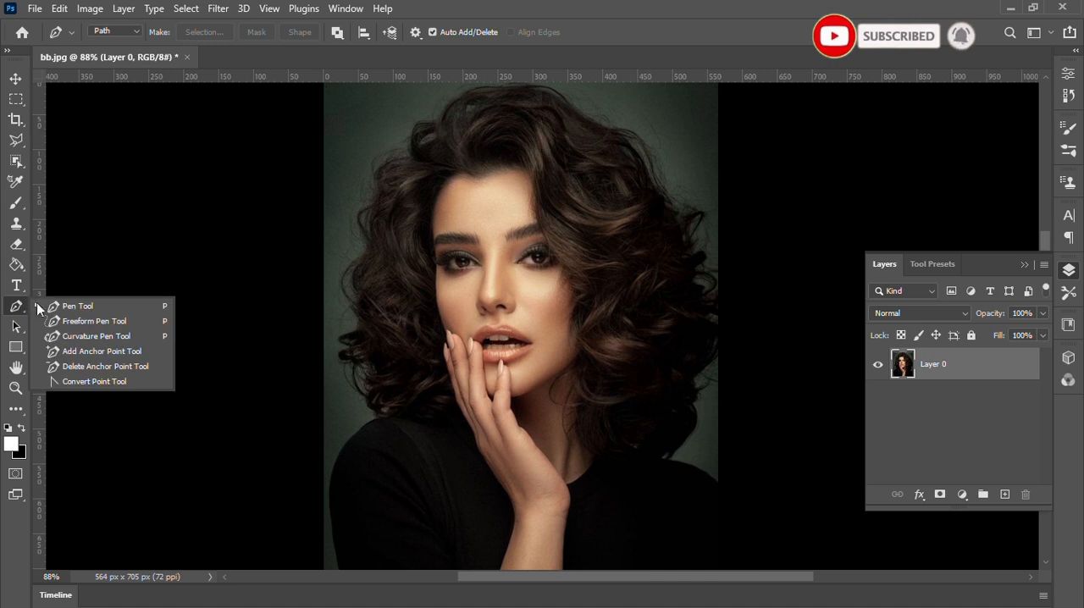
Draw a closed triangular path over the portrait with the Pen tool, from the upper-left background to the right-side hair and the lower-left sleeve.
click(102, 307)
click(352, 145)
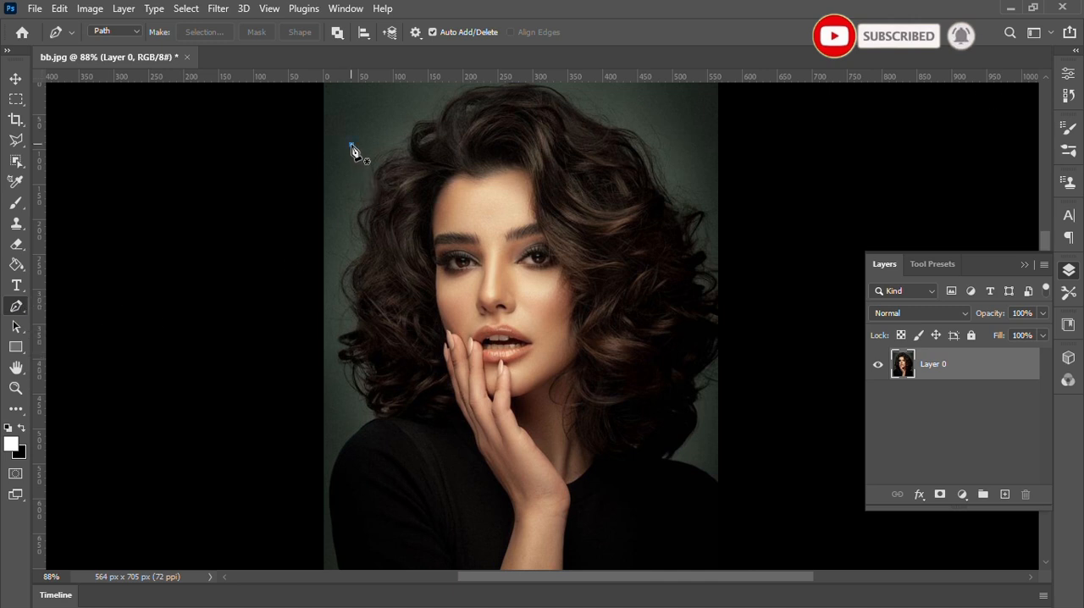
click(692, 354)
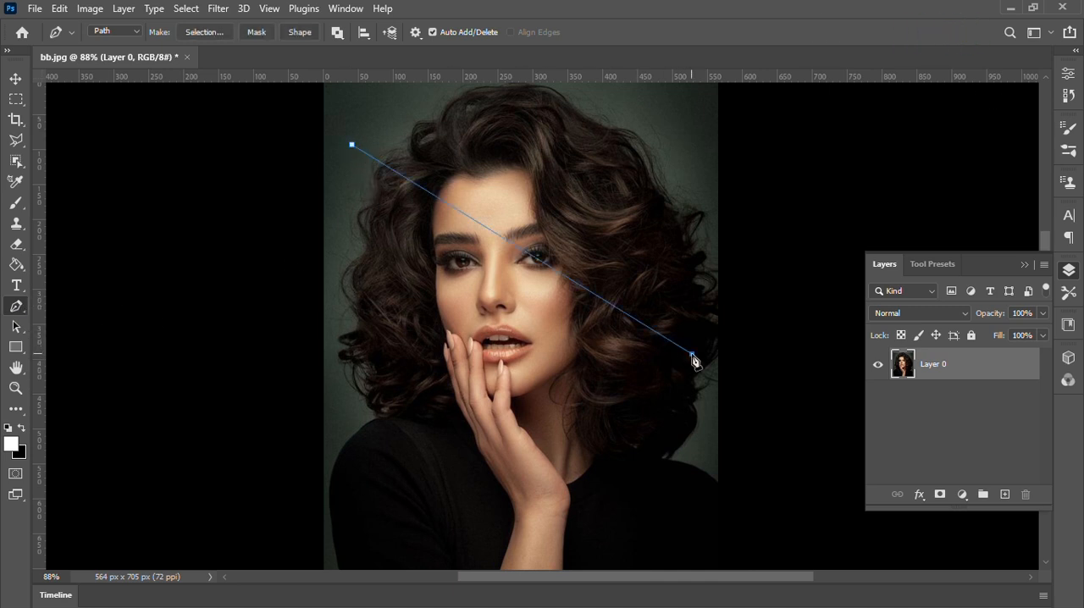
click(381, 519)
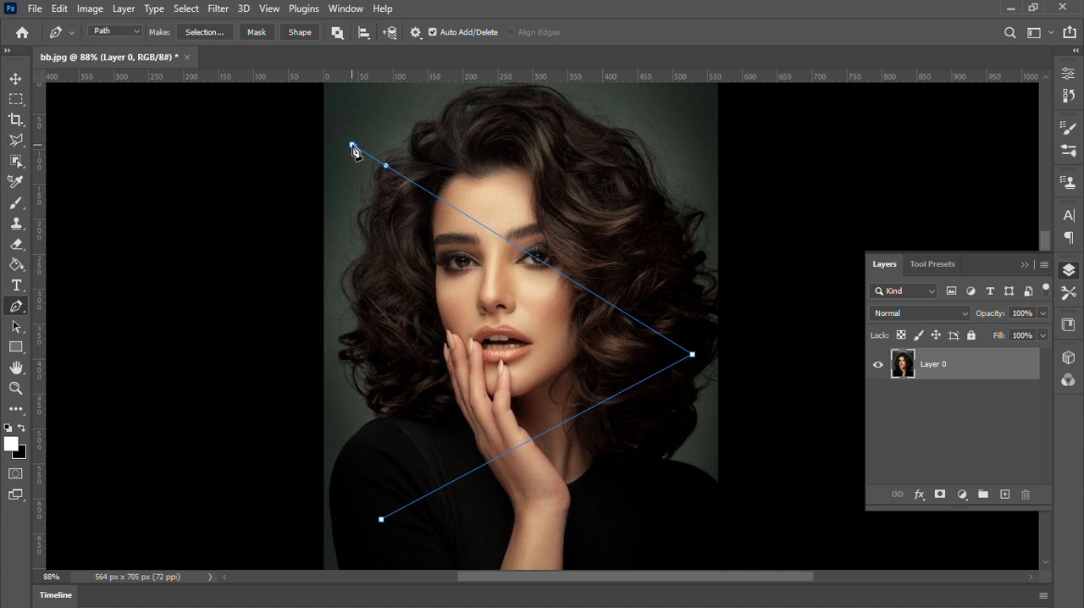
click(352, 148)
Create a new layer and stroke the triangular path on it with the Brush, without simulated pressure, dismissing the path outline.
click(1005, 495)
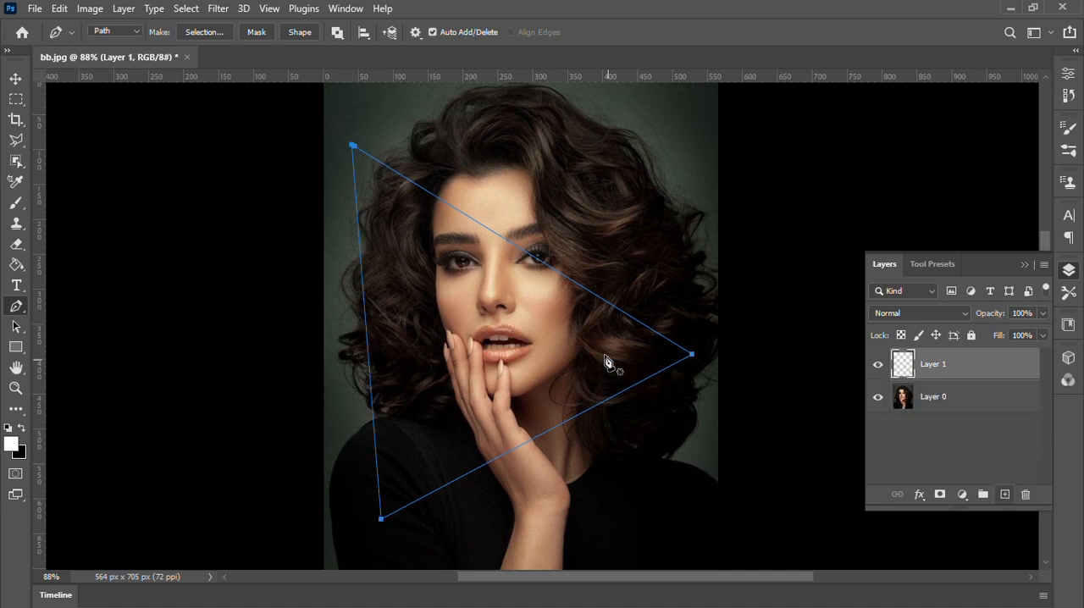
right_click(561, 310)
click(597, 357)
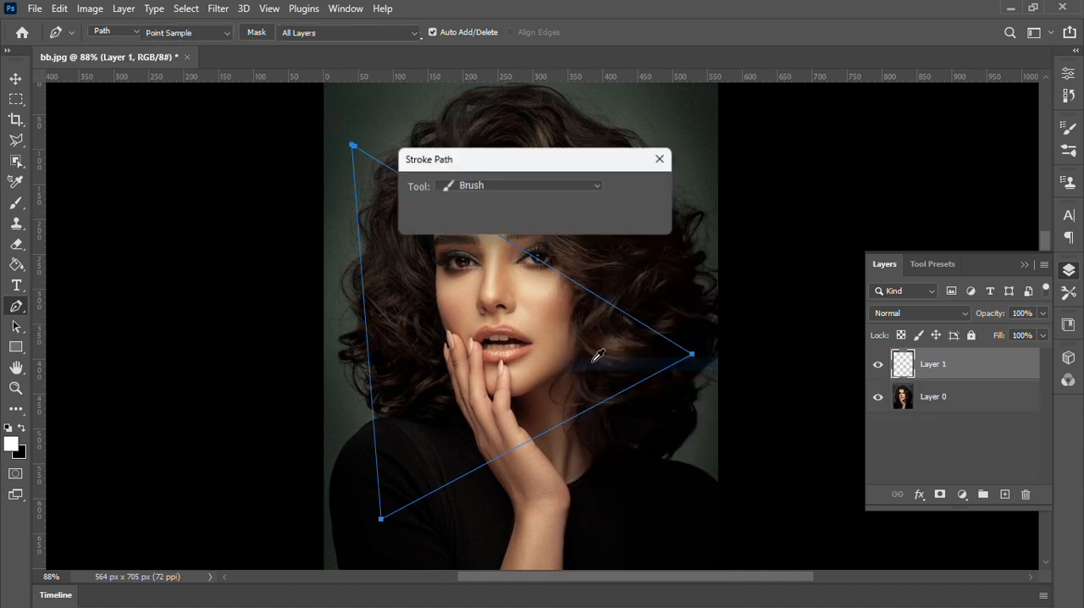
click(544, 189)
click(504, 218)
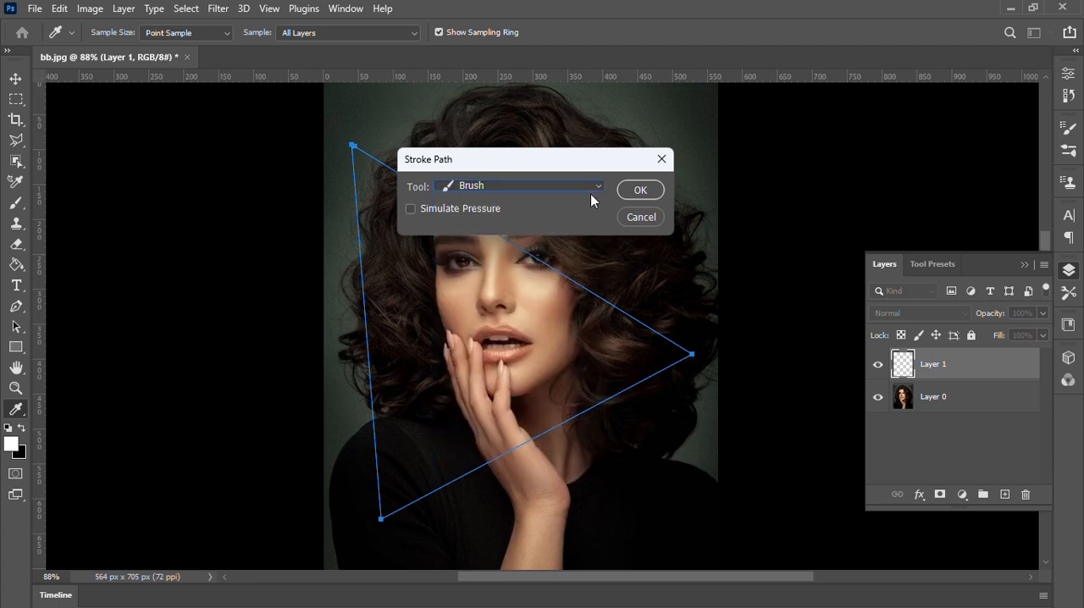
click(641, 190)
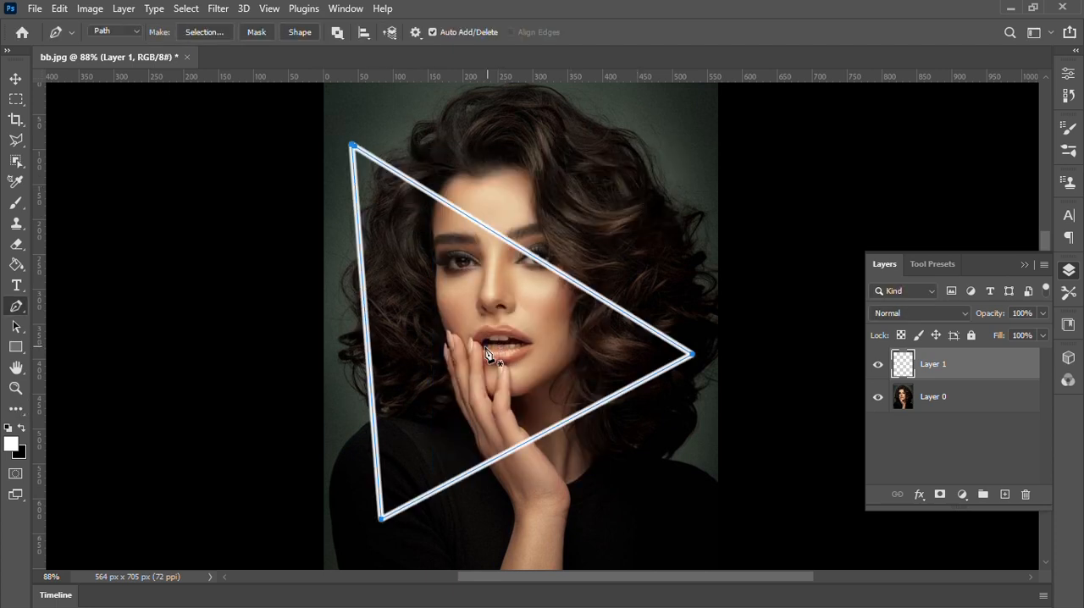
key(Return)
Free-transform the white triangle, rotating it slightly counterclockwise and moving it down a little over the face.
key(ctrl+t)
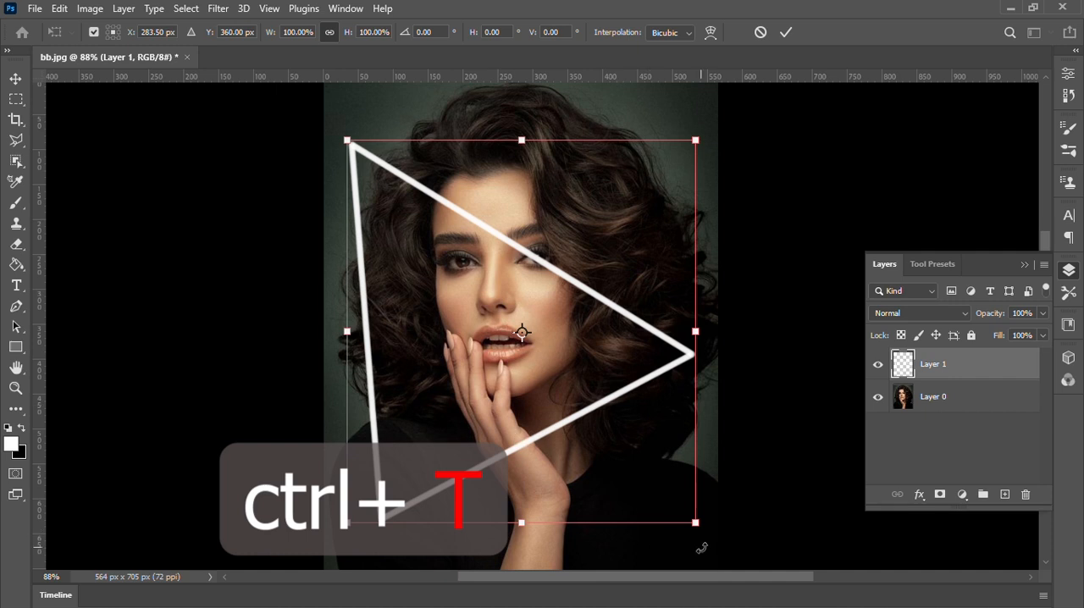
drag(702, 548, 709, 542)
drag(604, 366, 602, 382)
click(783, 34)
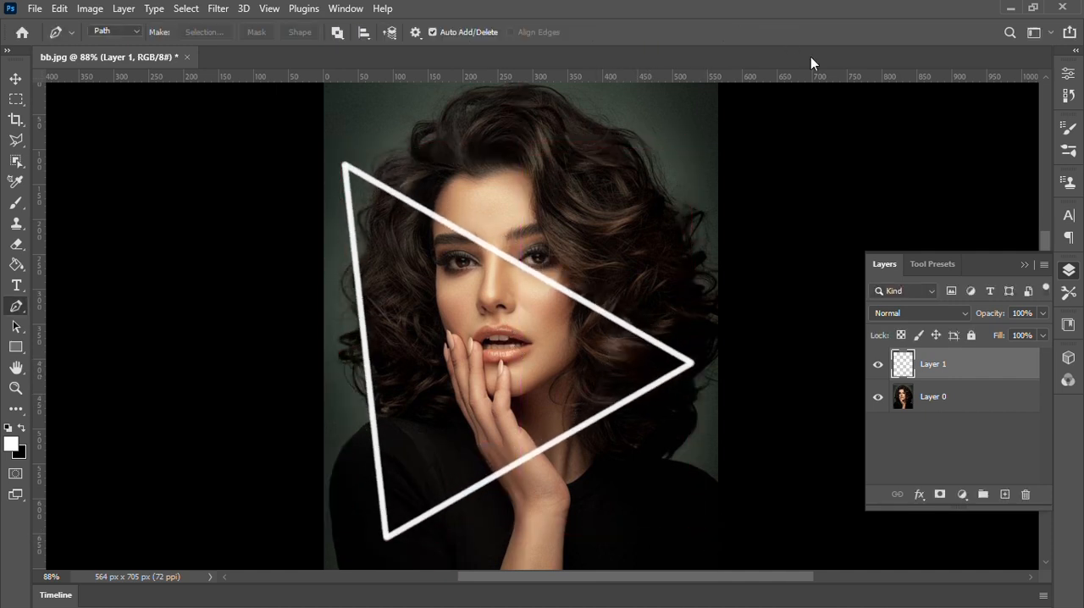
Add a Color Overlay layer style to the triangle layer and set its colour to pure red (ff0000).
click(919, 494)
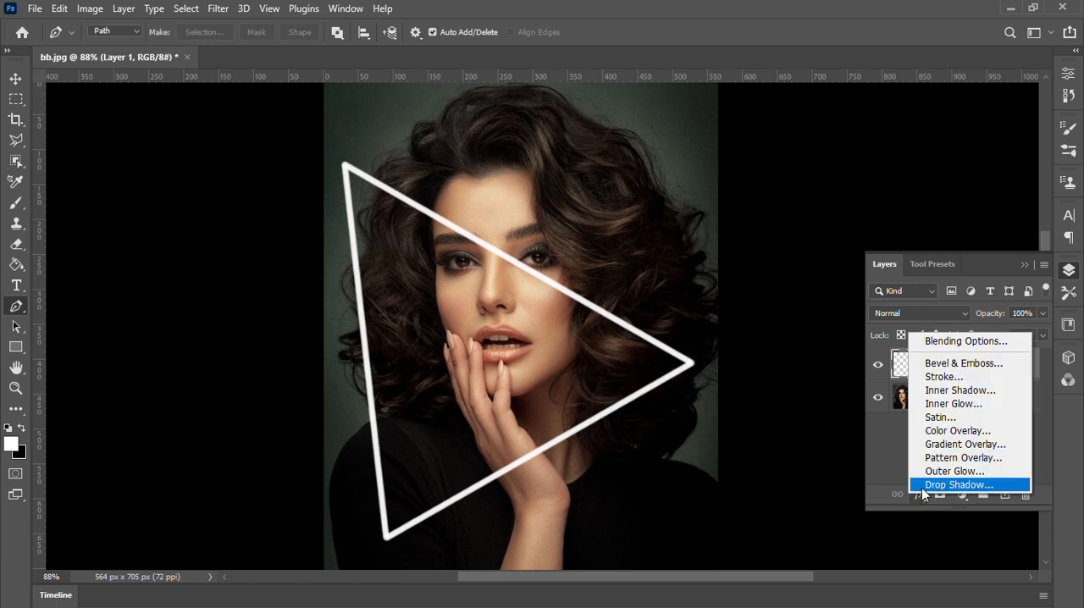
click(941, 344)
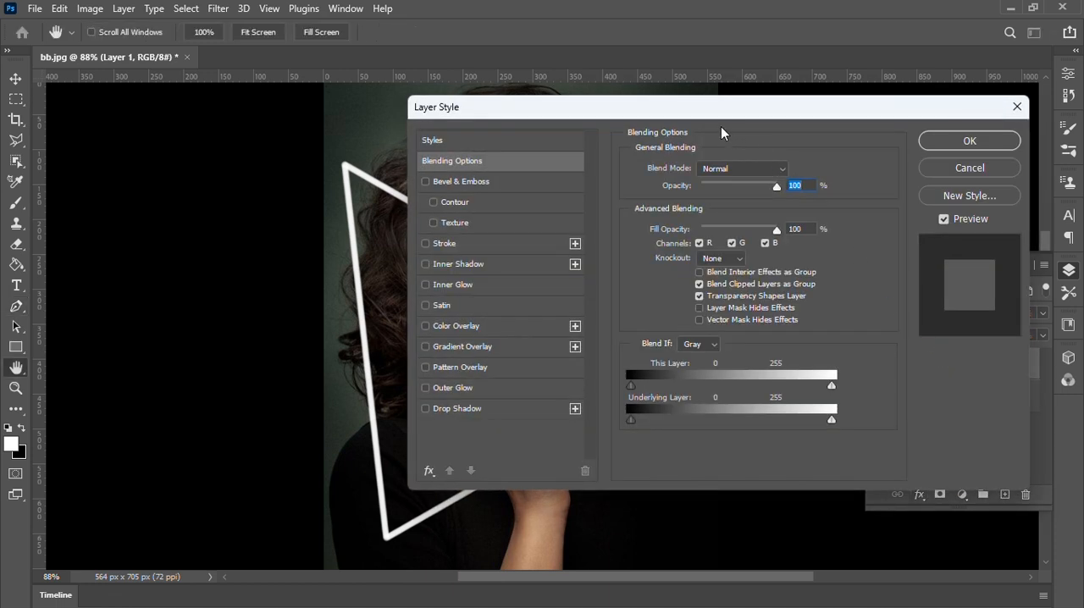
drag(712, 125, 950, 119)
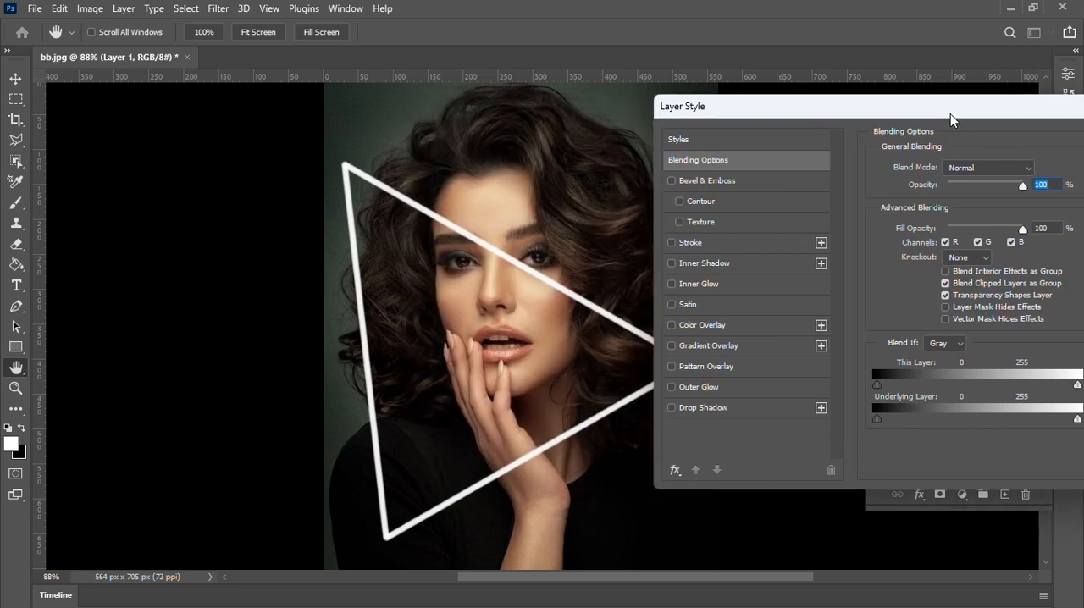
click(672, 325)
click(703, 325)
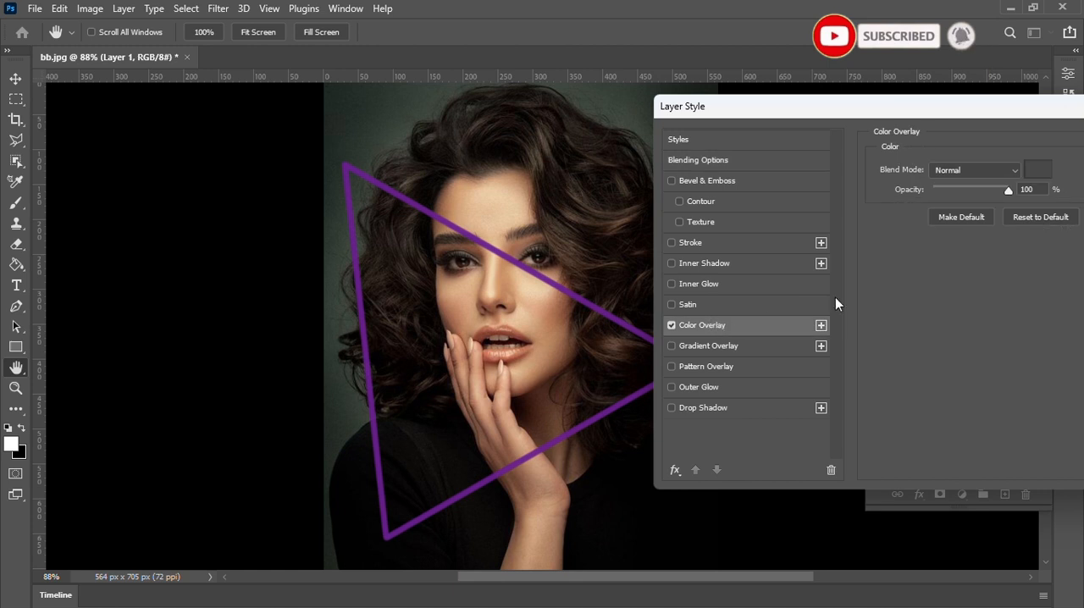
click(1048, 171)
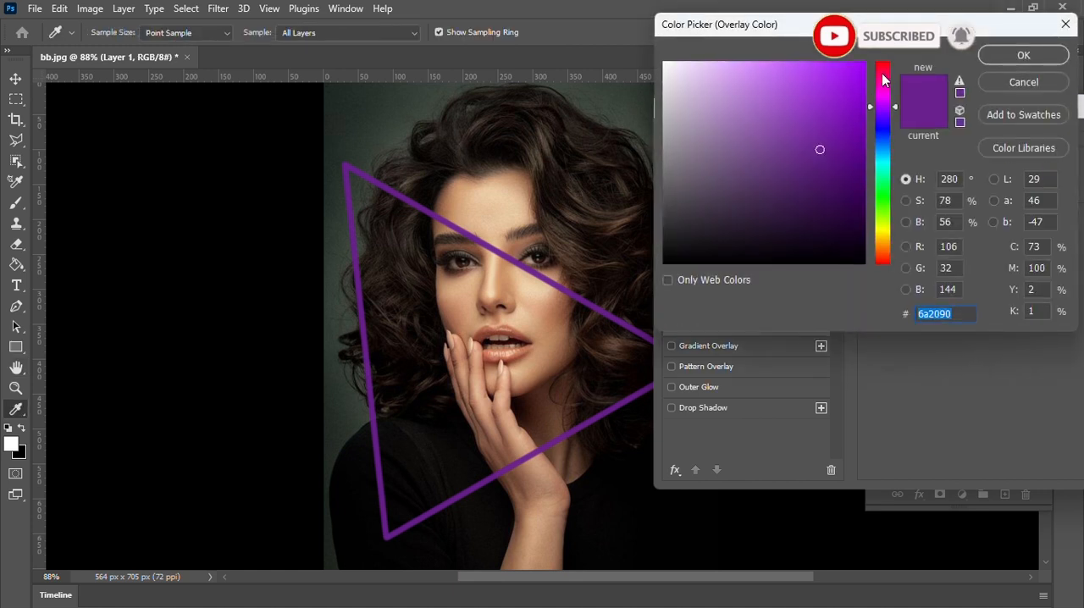
drag(885, 80, 883, 68)
click(863, 62)
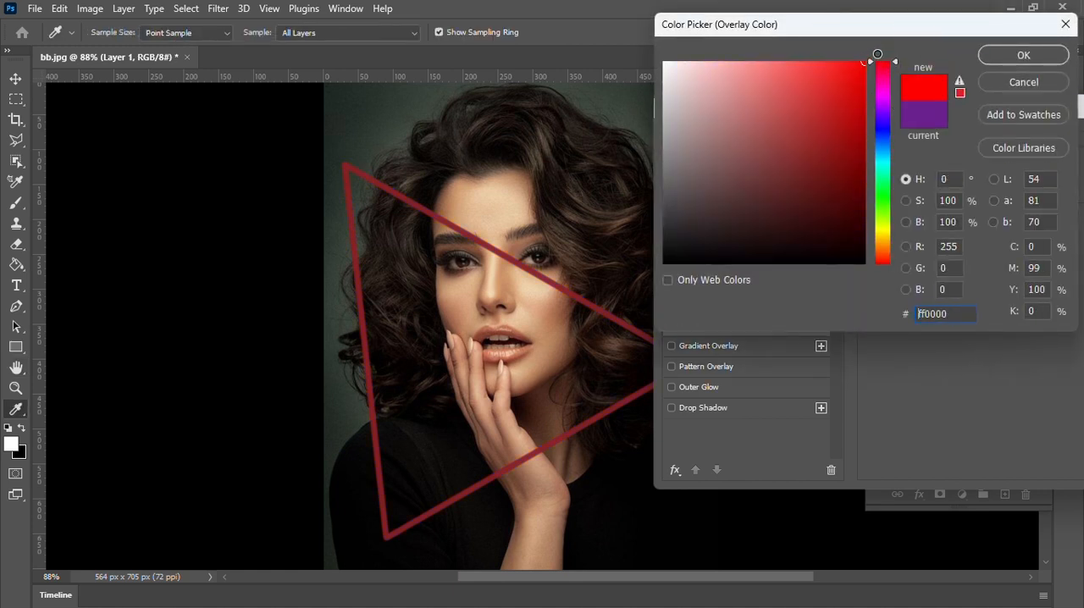
click(1017, 54)
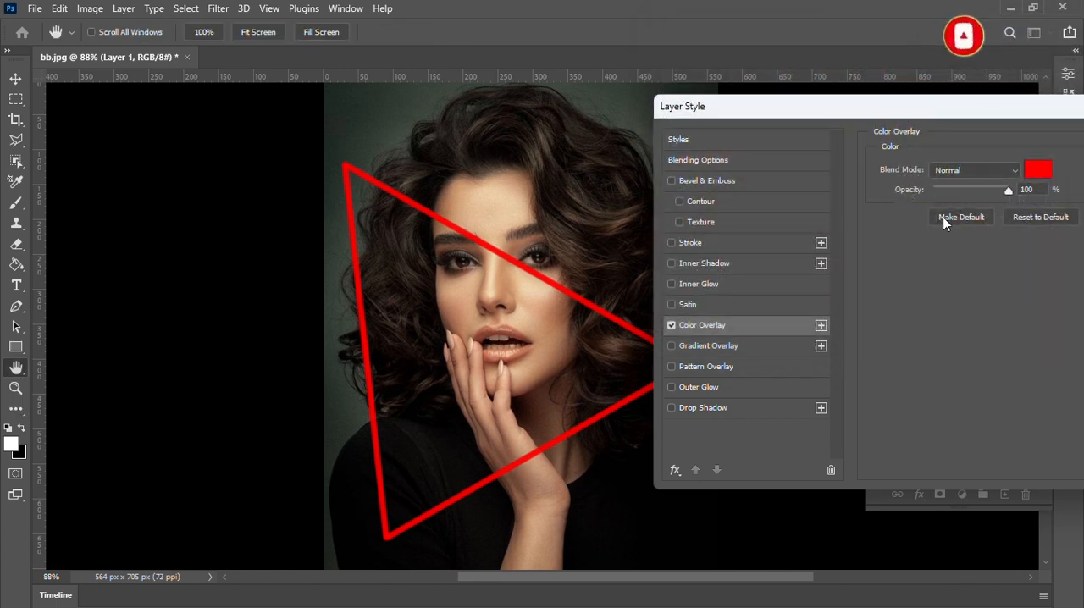
Enable the Inner Glow, Drop Shadow and Outer Glow styles for the triangle layer.
click(706, 287)
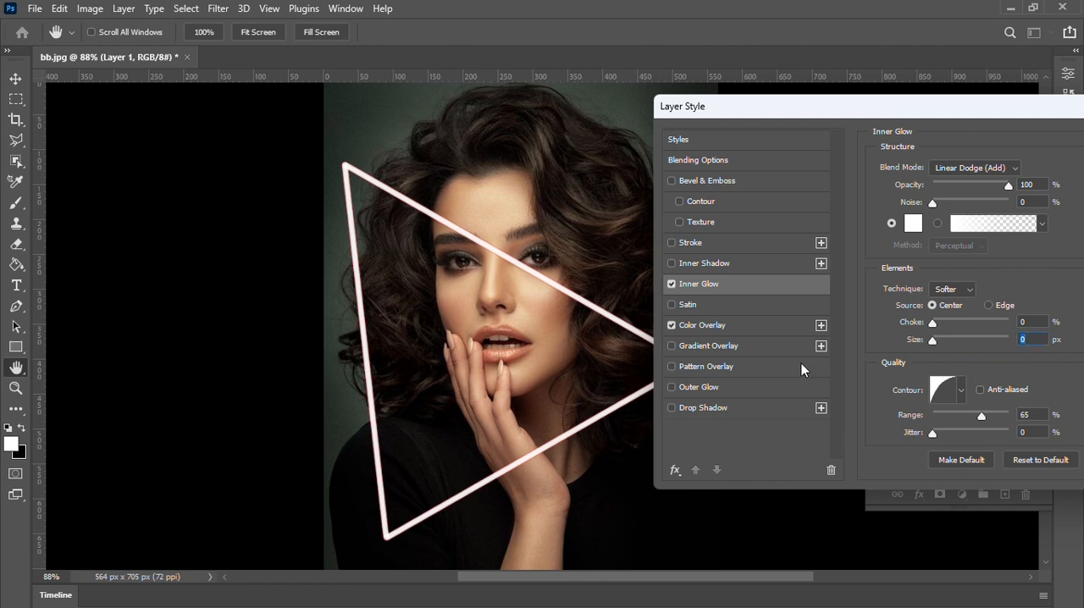
click(707, 407)
click(710, 386)
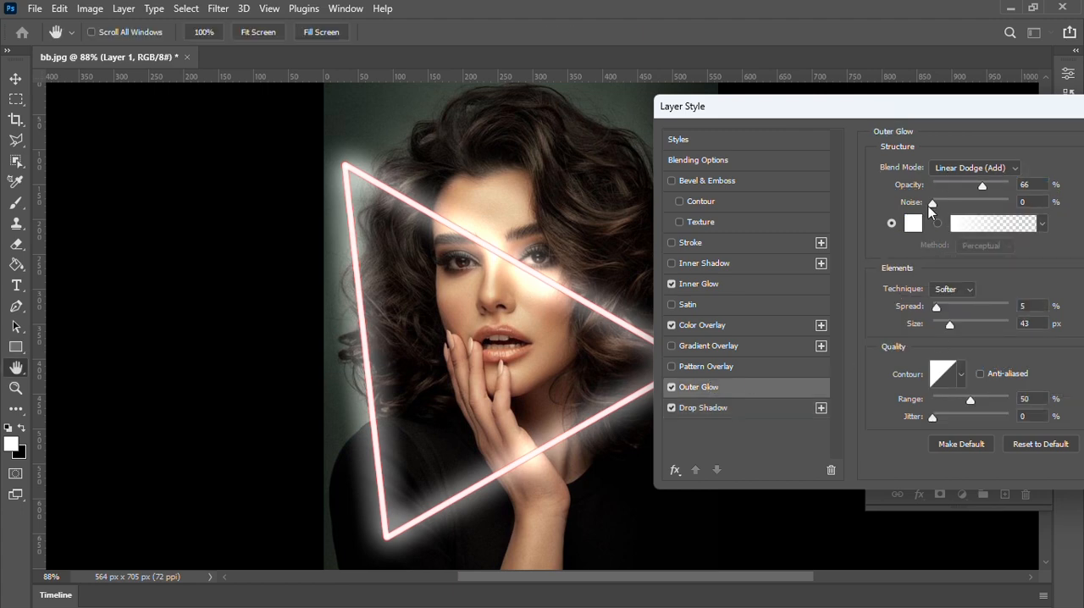
Set the Outer Glow colour to red and its size to 62 px, and apply the layer styles.
click(914, 223)
drag(859, 96, 865, 54)
click(1018, 55)
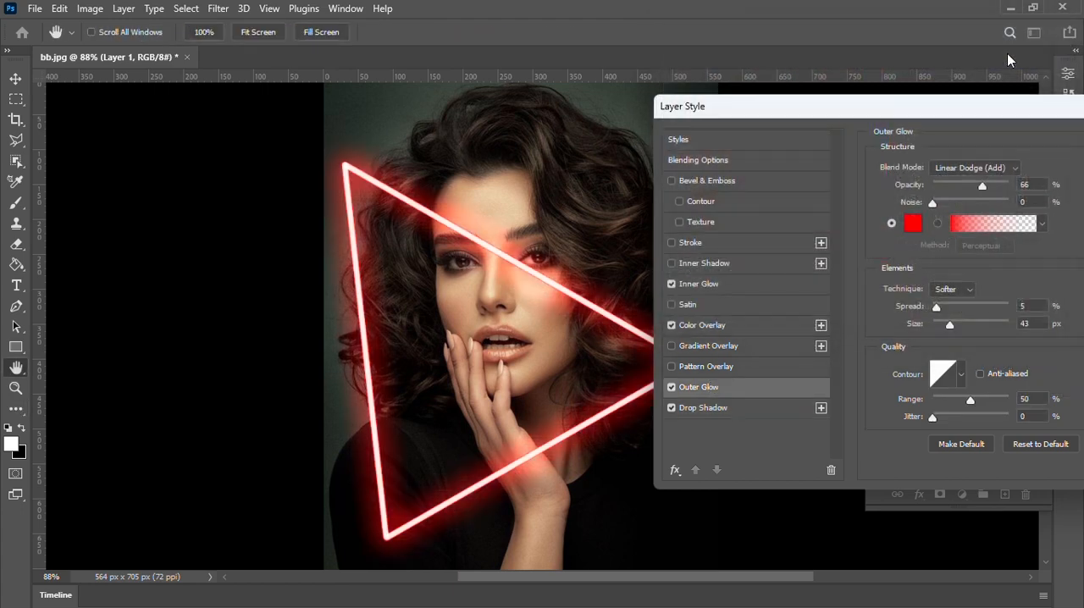
drag(958, 327, 956, 327)
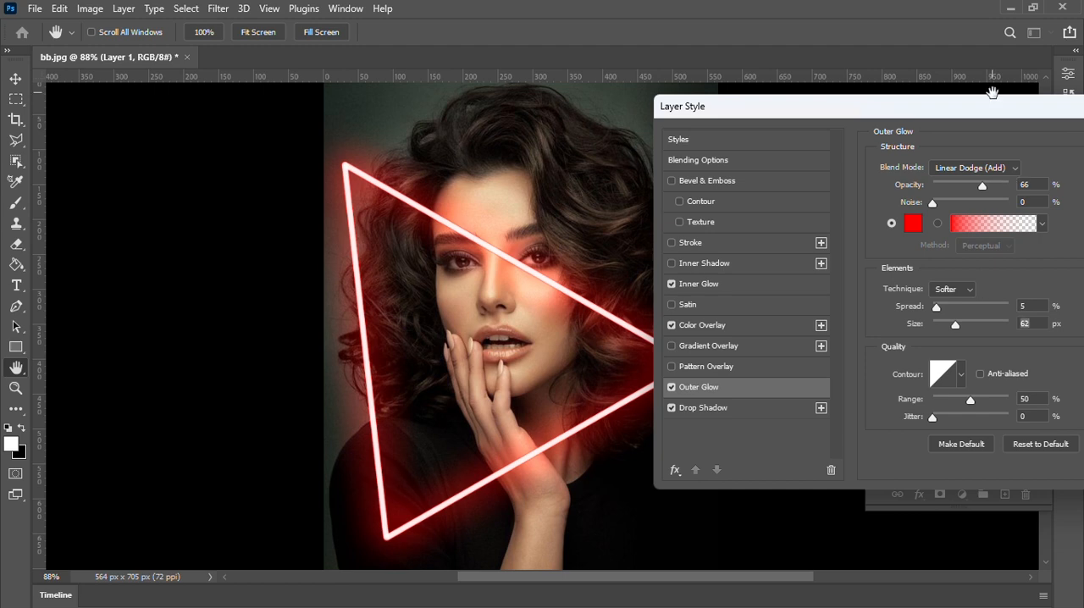
drag(966, 114, 877, 118)
drag(1032, 124, 891, 124)
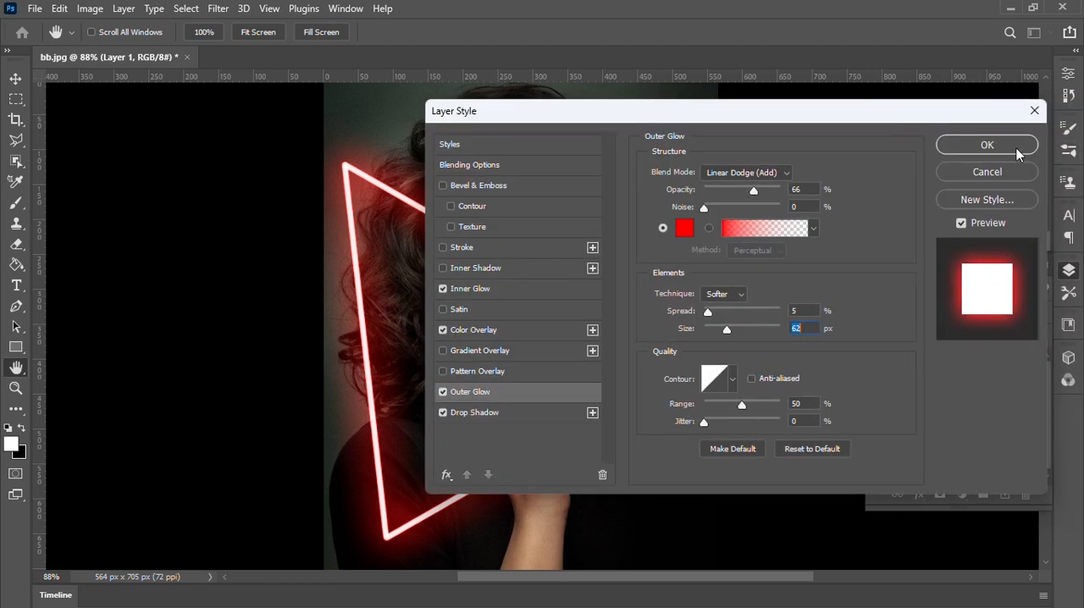
click(975, 145)
key(p)
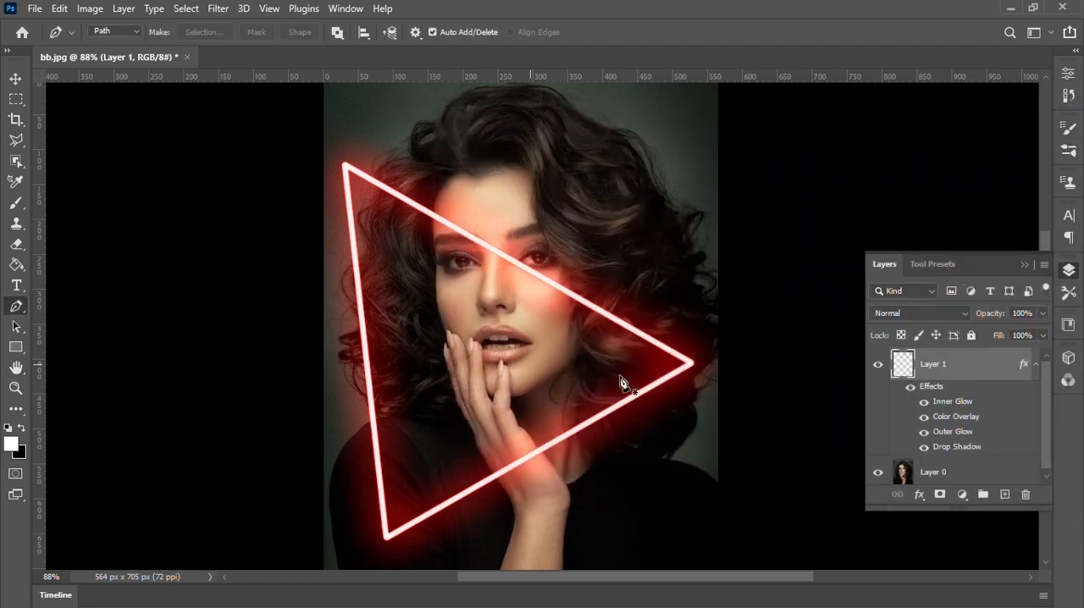
Create another new layer above the neon triangle and set the Brush to 114 px with minimum hardness.
click(1007, 494)
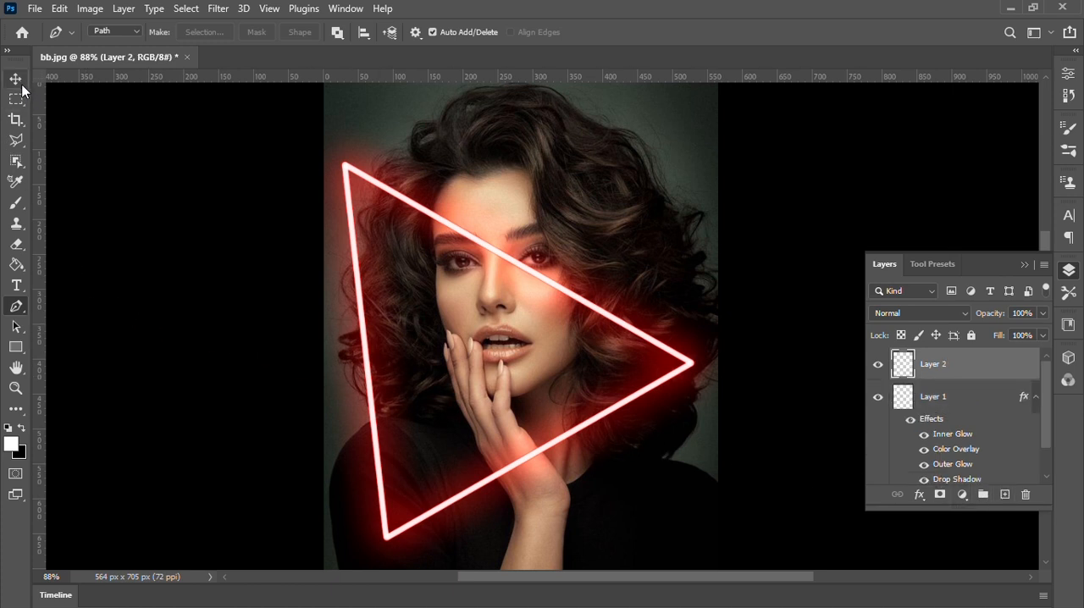
click(16, 202)
click(114, 32)
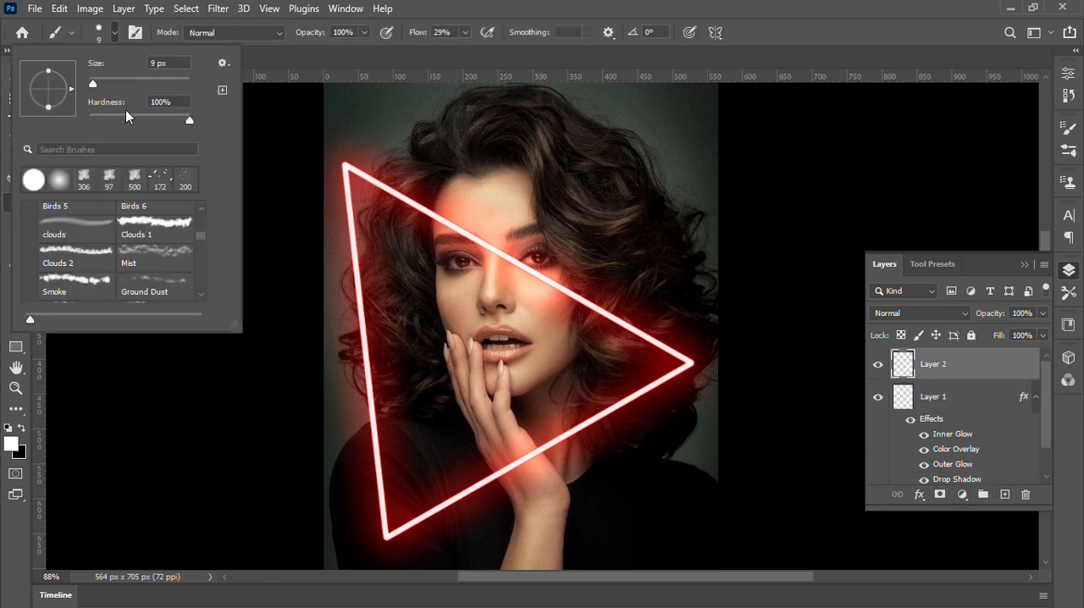
drag(114, 121, 88, 121)
drag(93, 83, 142, 83)
click(114, 32)
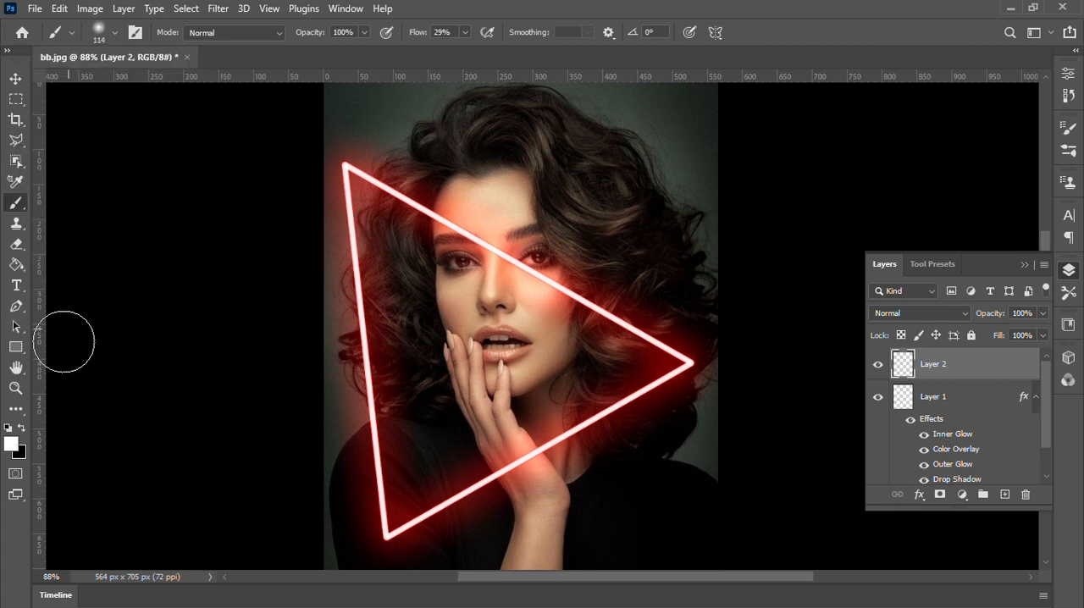
Set the foreground colour to bright red (ff0202) and make the Pen tool active.
click(16, 307)
click(14, 449)
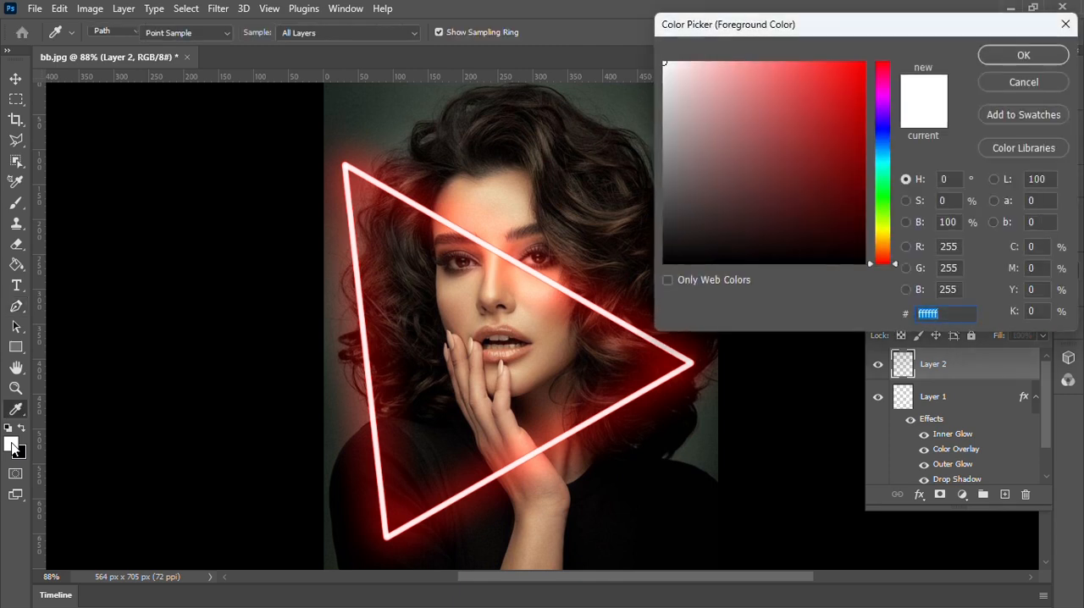
click(861, 67)
drag(860, 67, 875, 50)
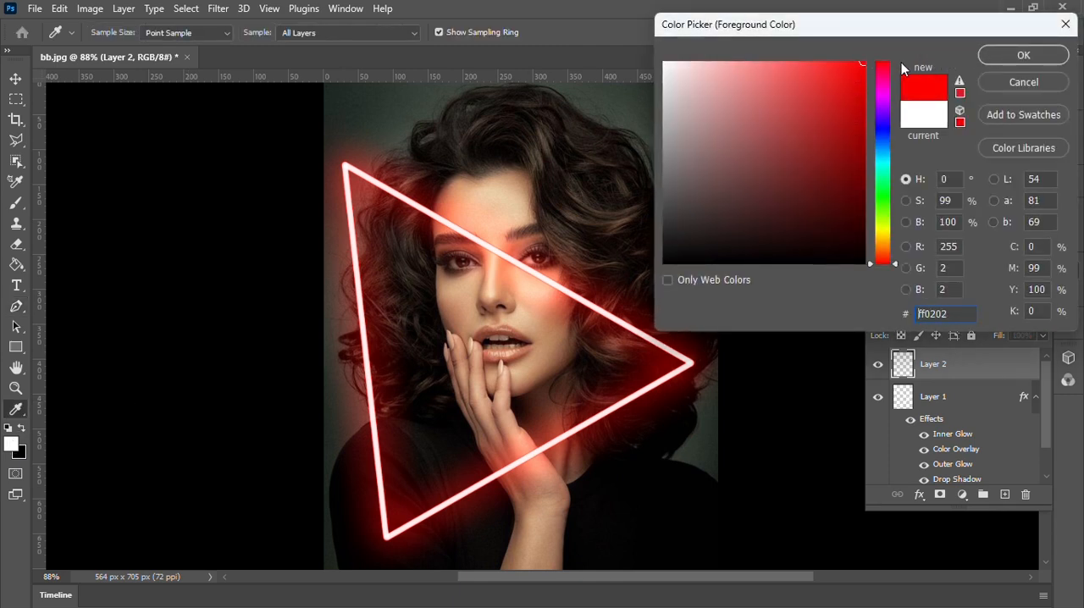
click(884, 61)
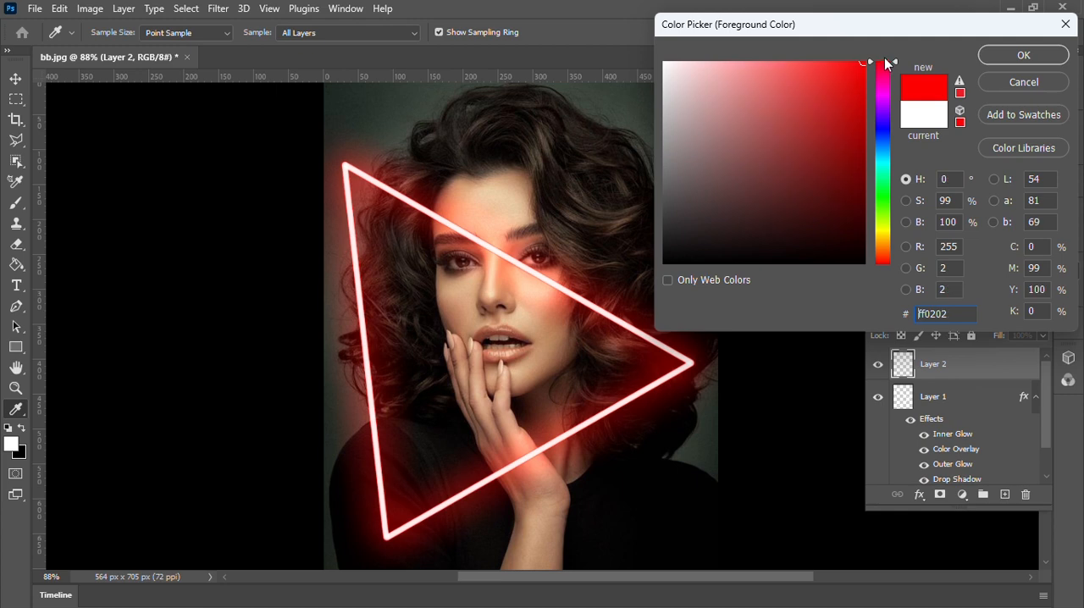
click(1002, 56)
key(p)
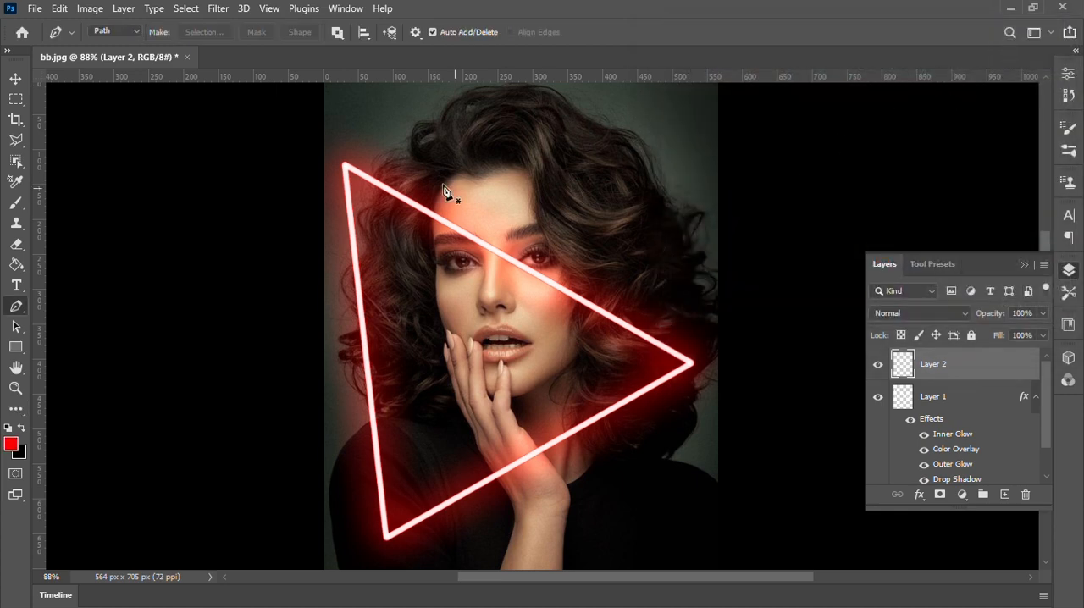
Trace the neon triangle with a closed Pen path through its three corners.
click(346, 167)
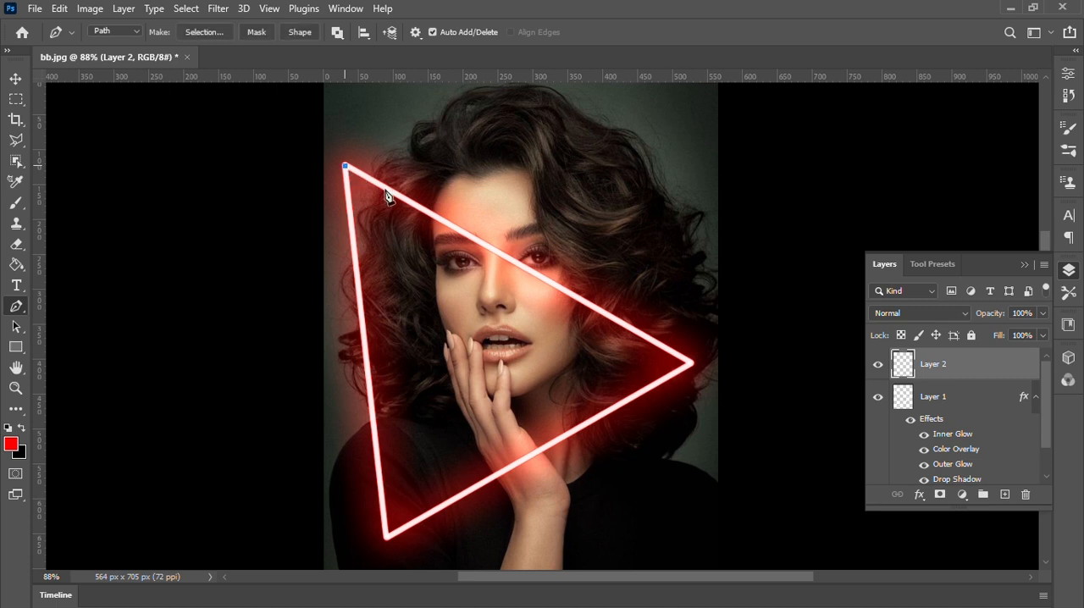
click(691, 364)
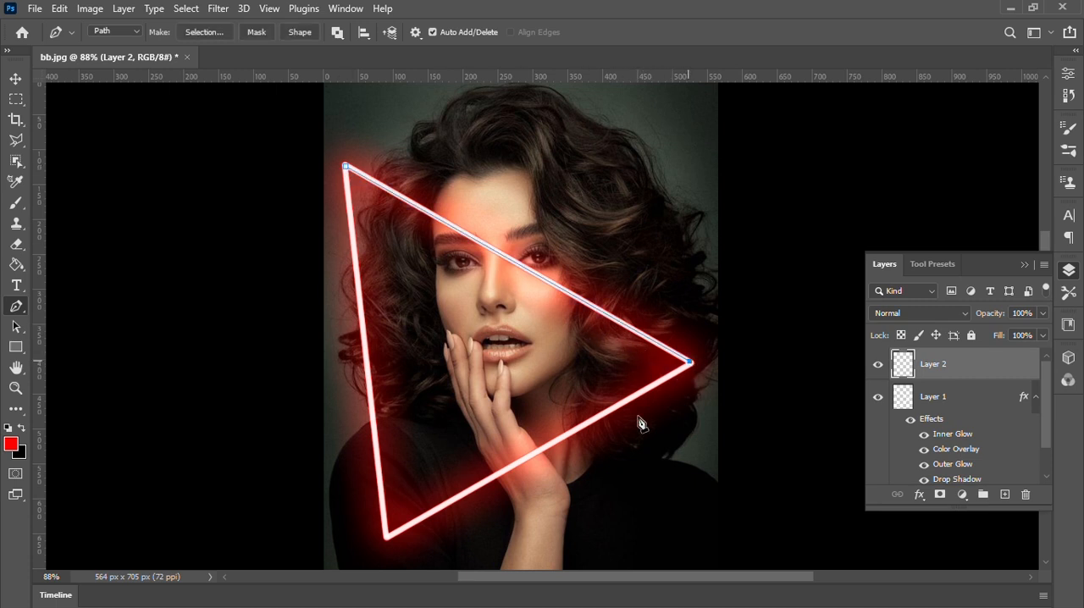
click(388, 537)
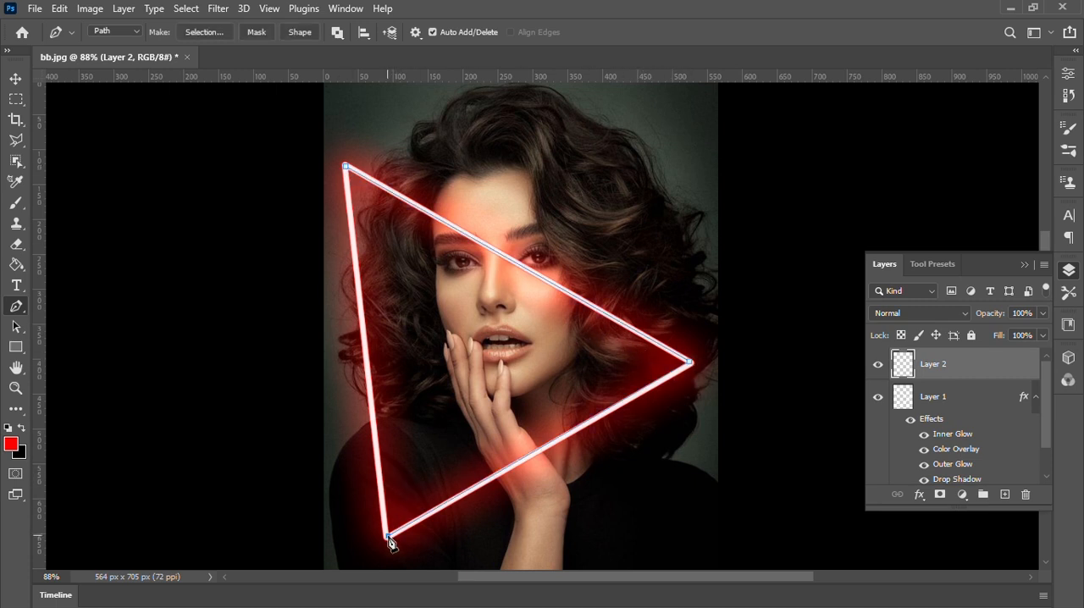
click(346, 167)
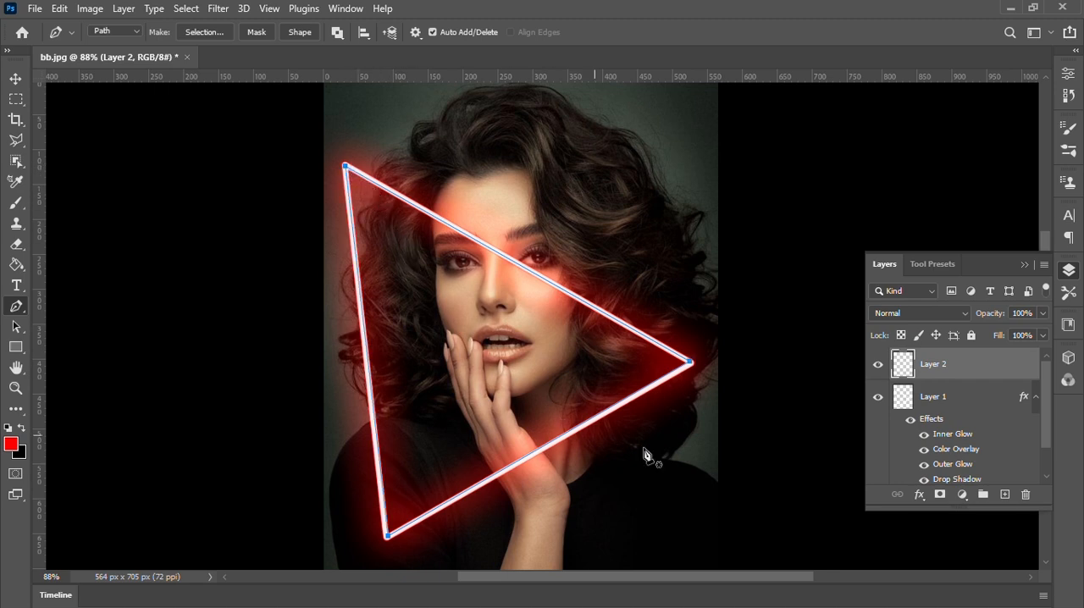
Stroke the traced triangle path with the soft red Brush on the new empty layer, without simulated pressure.
right_click(502, 288)
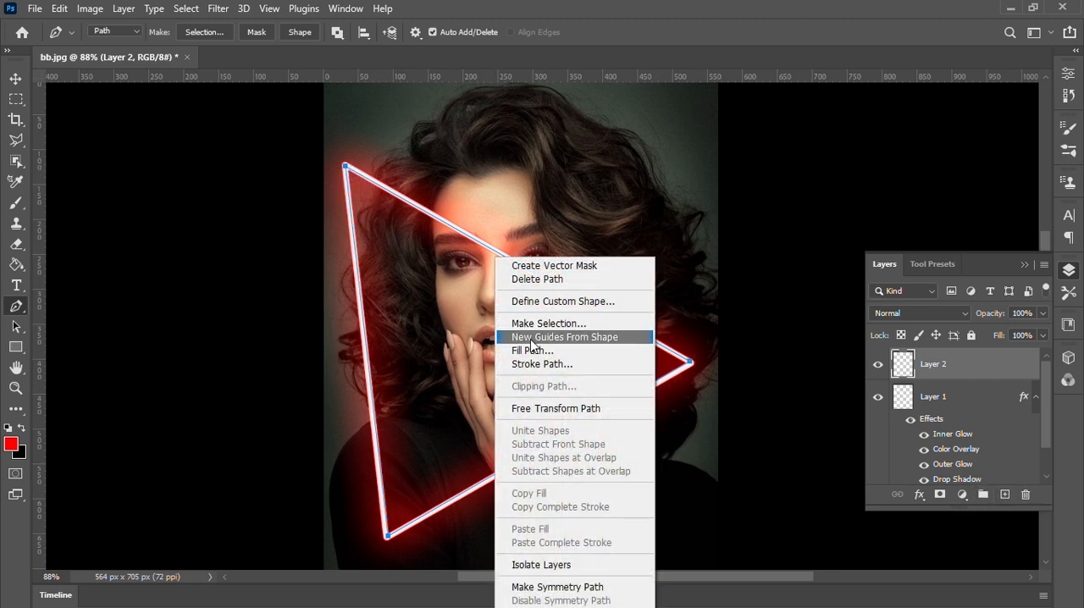
click(534, 364)
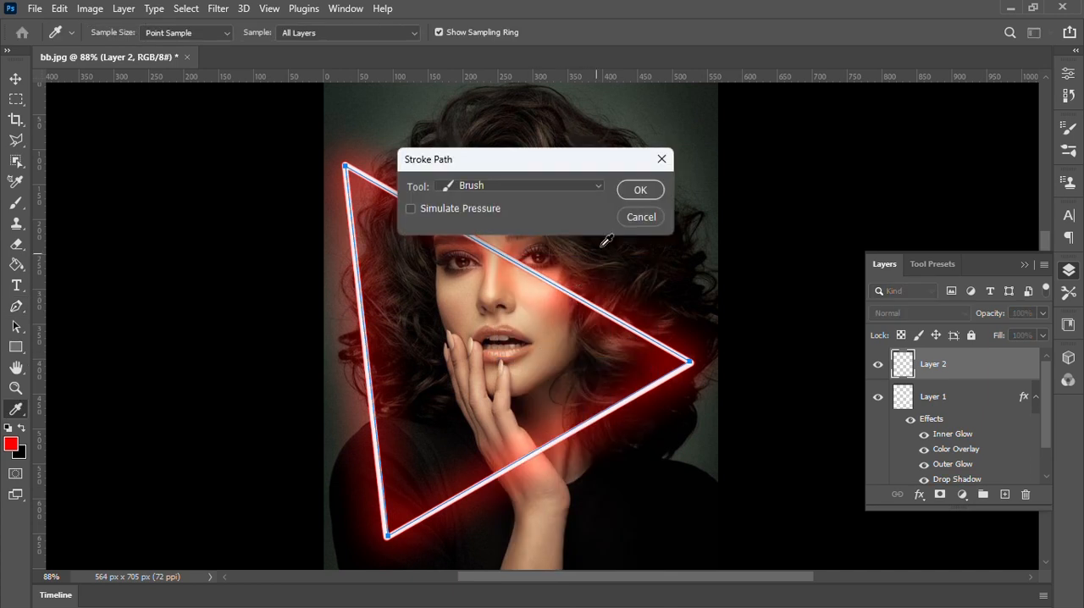
click(642, 190)
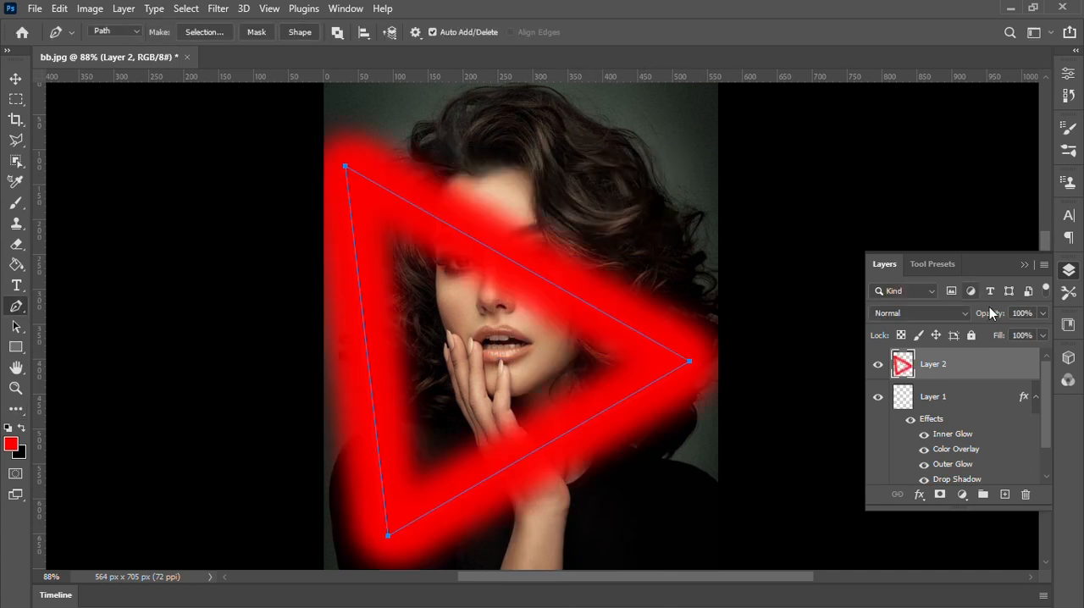
Dismiss the traced path and lower the fill of the soft red triangle layer to 20%.
key(Return)
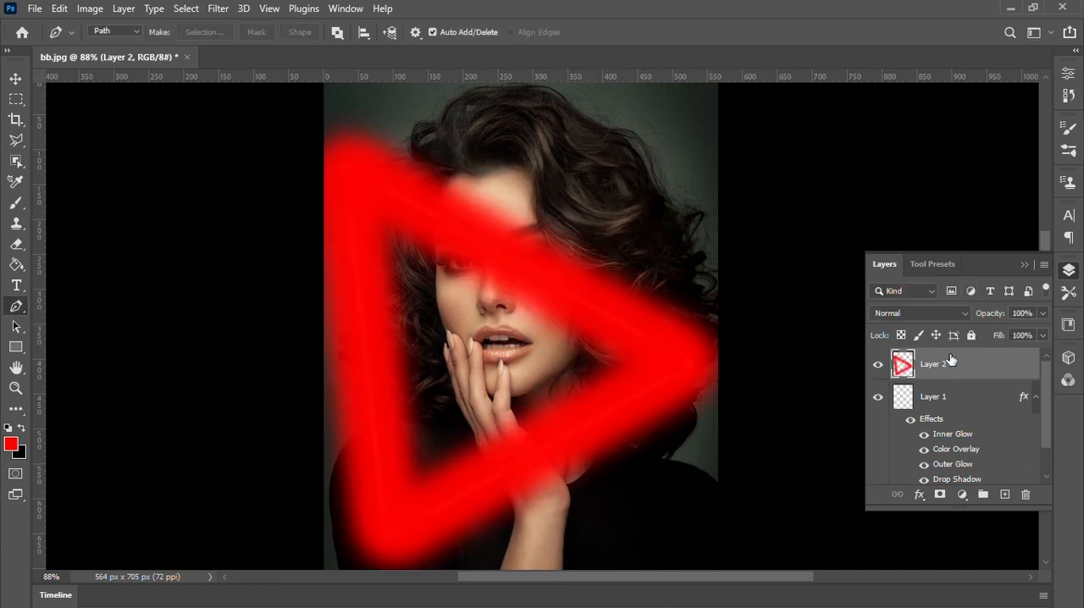
click(1040, 335)
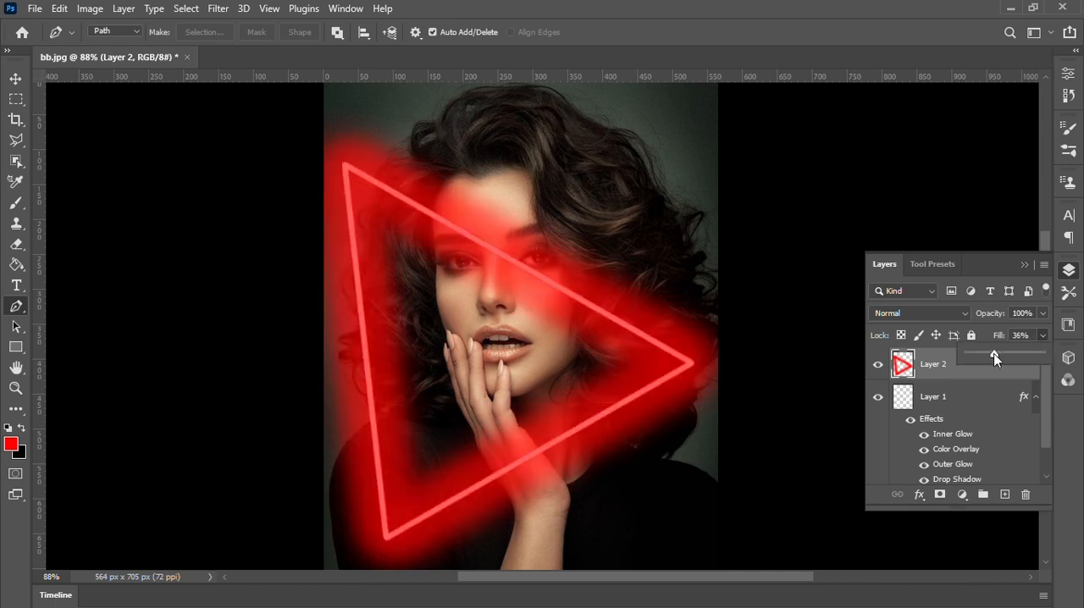
drag(1000, 353, 992, 360)
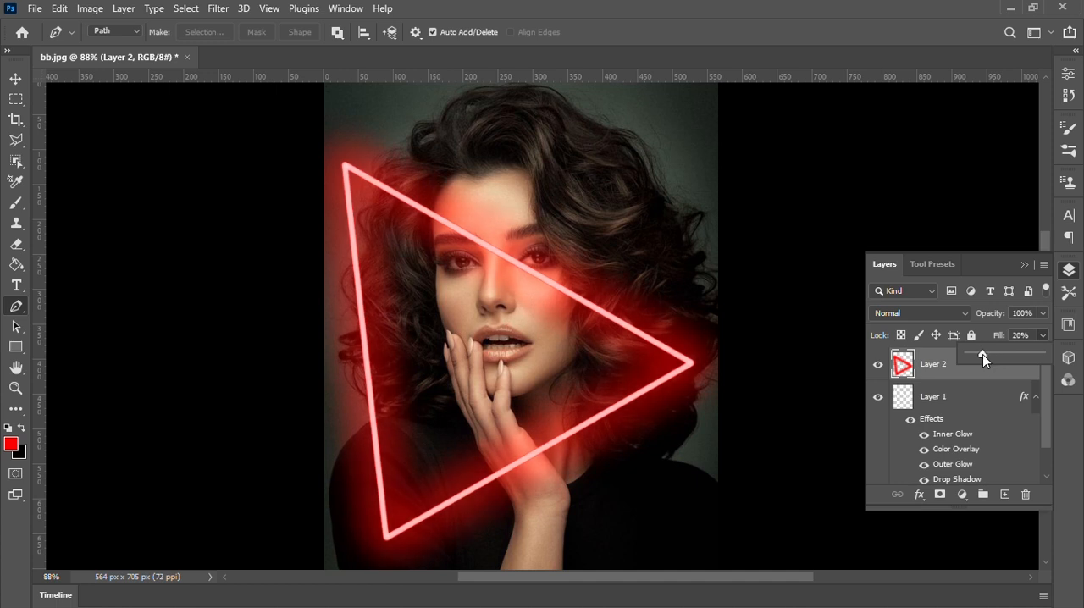
click(1043, 335)
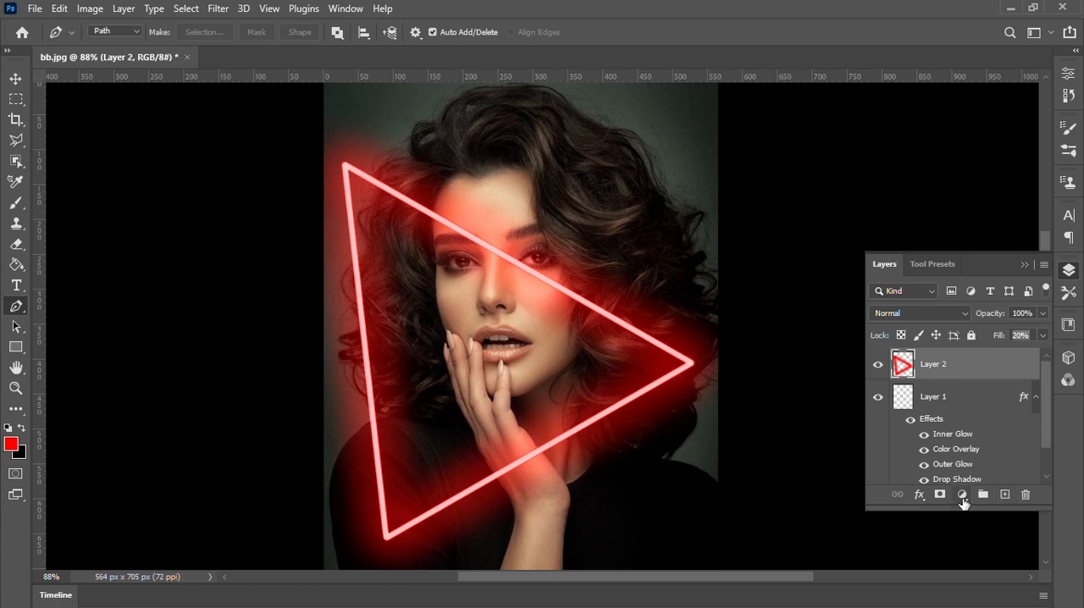
Add a Hue/Saturation adjustment layer on top with Colorize on, hue at 360 and saturation at 100.
click(962, 499)
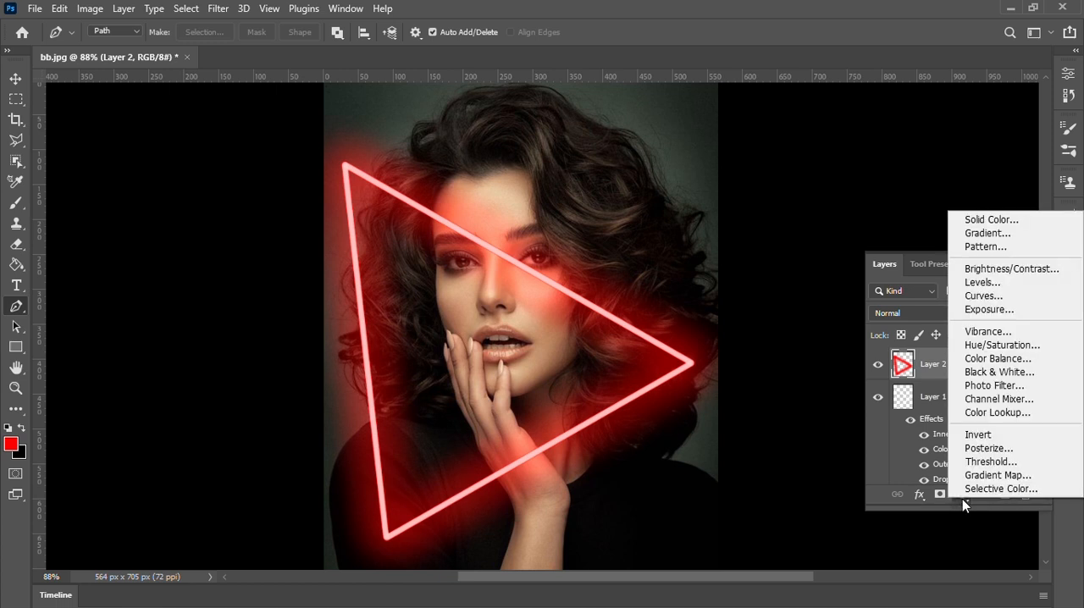
click(1012, 348)
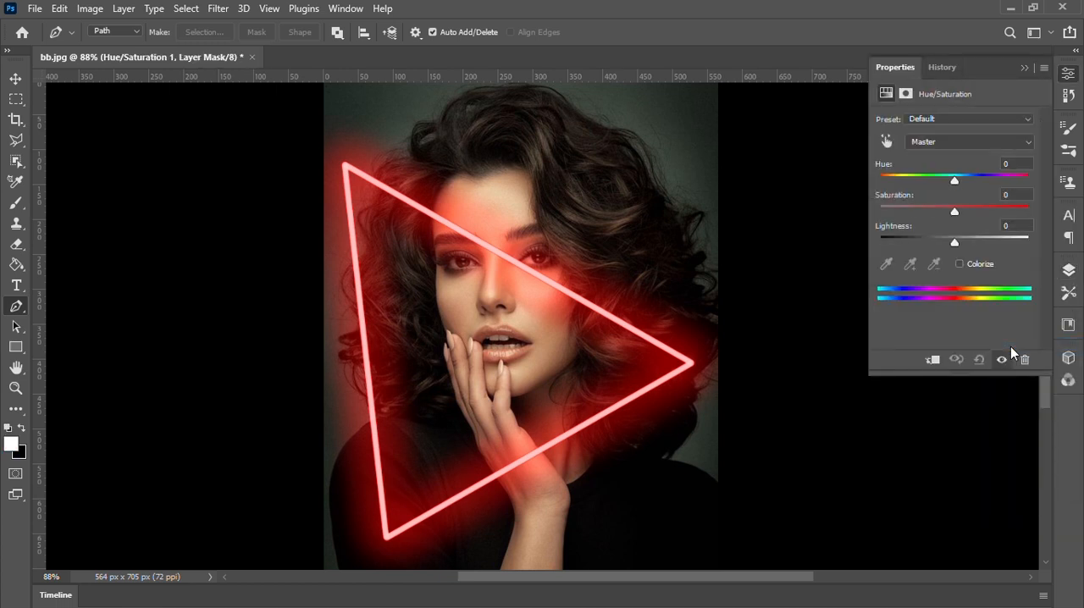
click(959, 263)
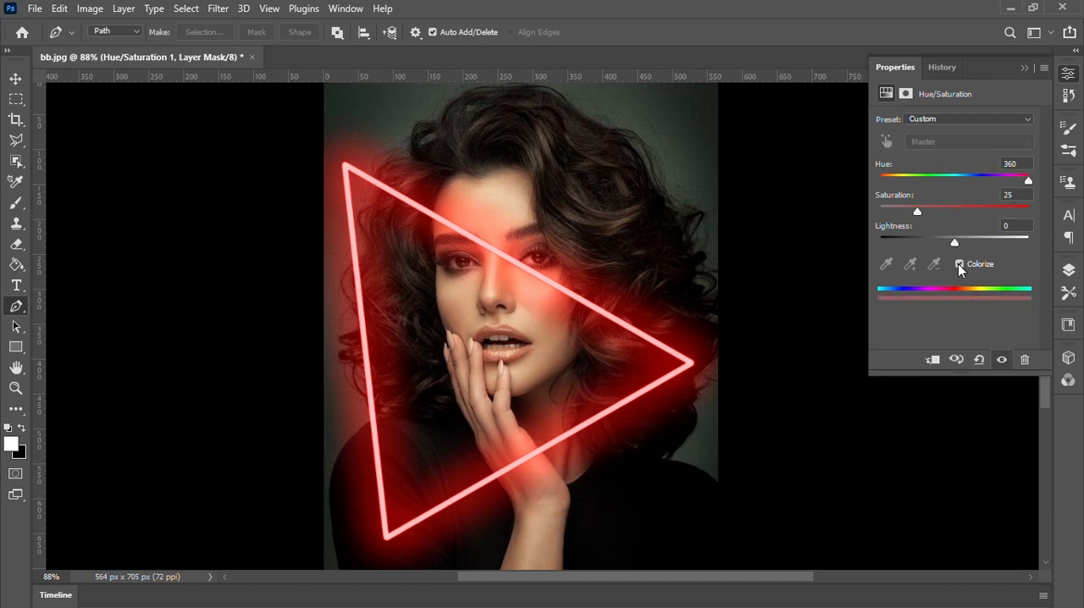
drag(930, 216, 1037, 214)
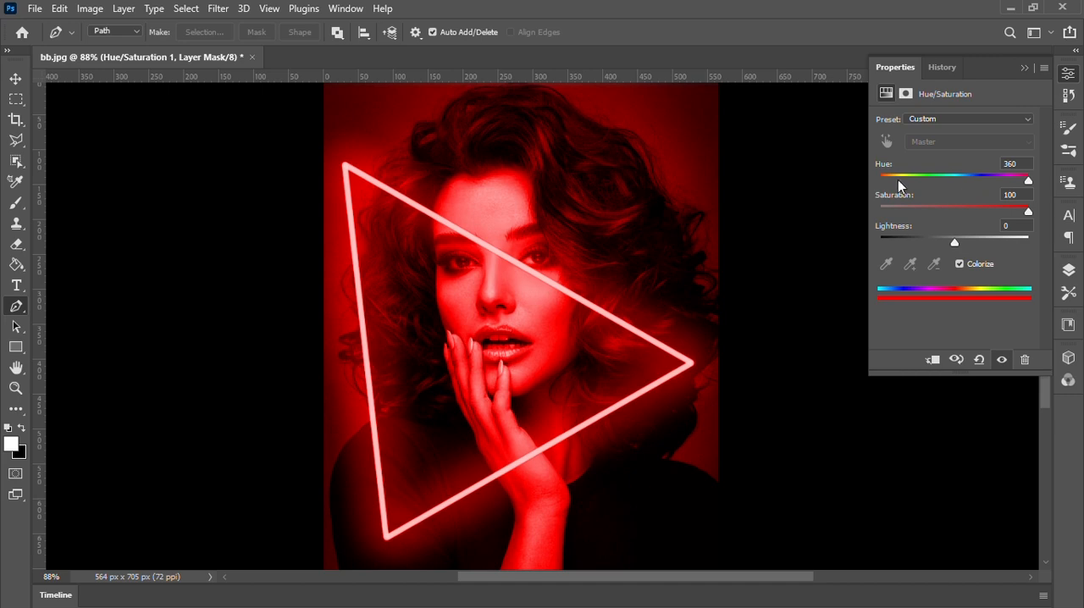
drag(893, 184, 1059, 186)
click(1024, 68)
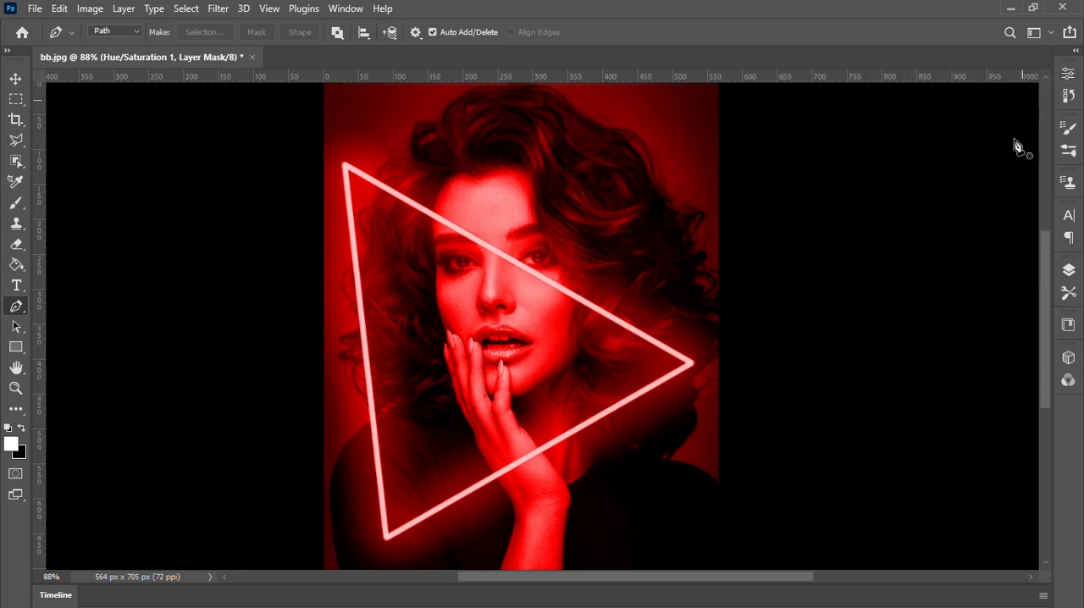
Split the Hue/Saturation layer's Blend If black point for This Layer to 0 / 111 in its blending options.
click(1070, 280)
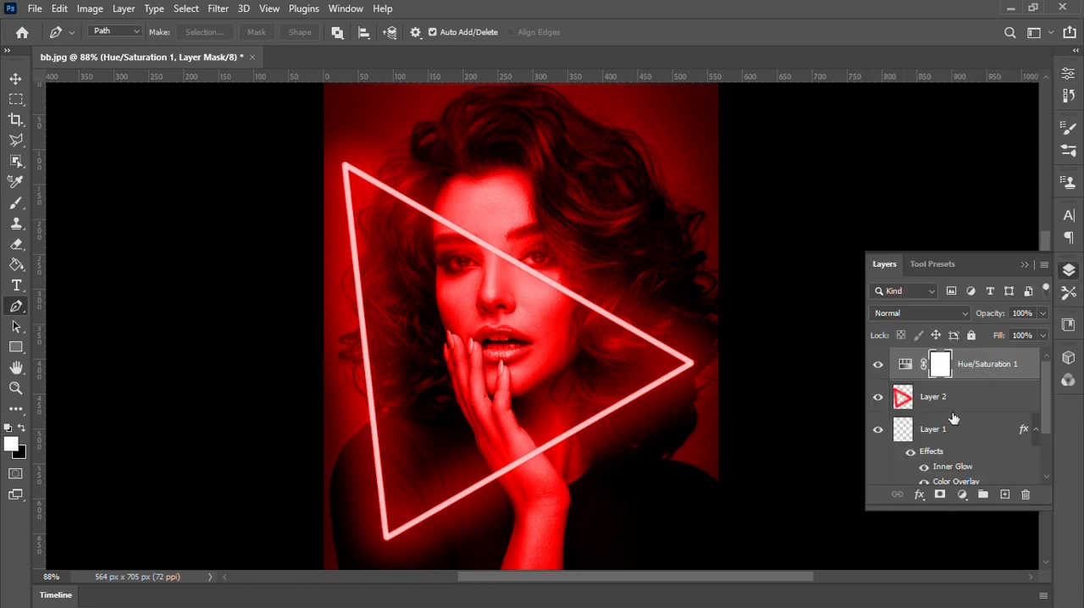
click(920, 495)
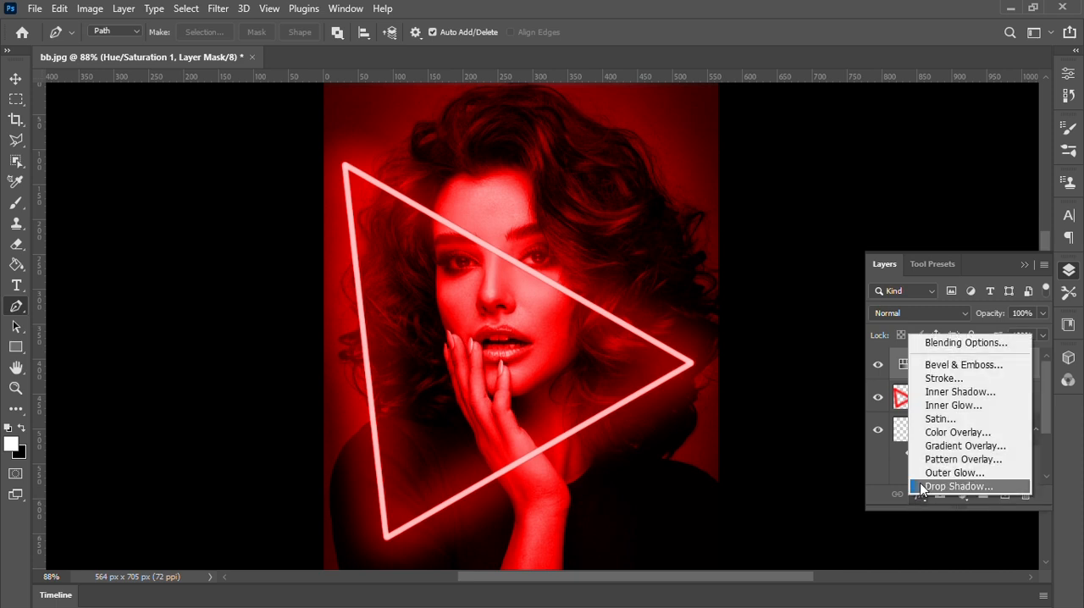
click(942, 343)
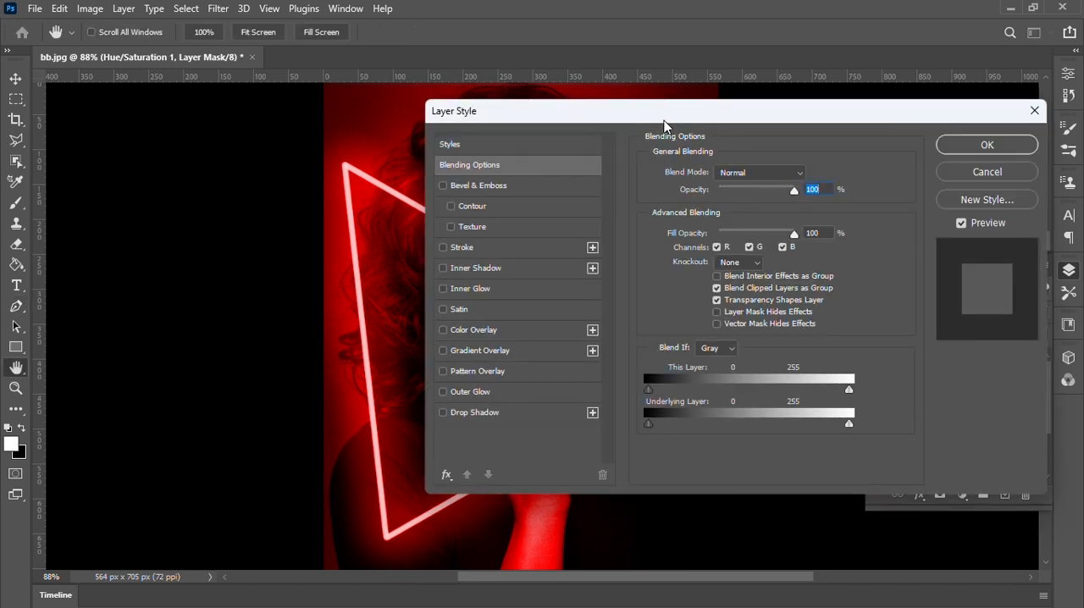
drag(664, 126, 918, 121)
drag(908, 391, 994, 396)
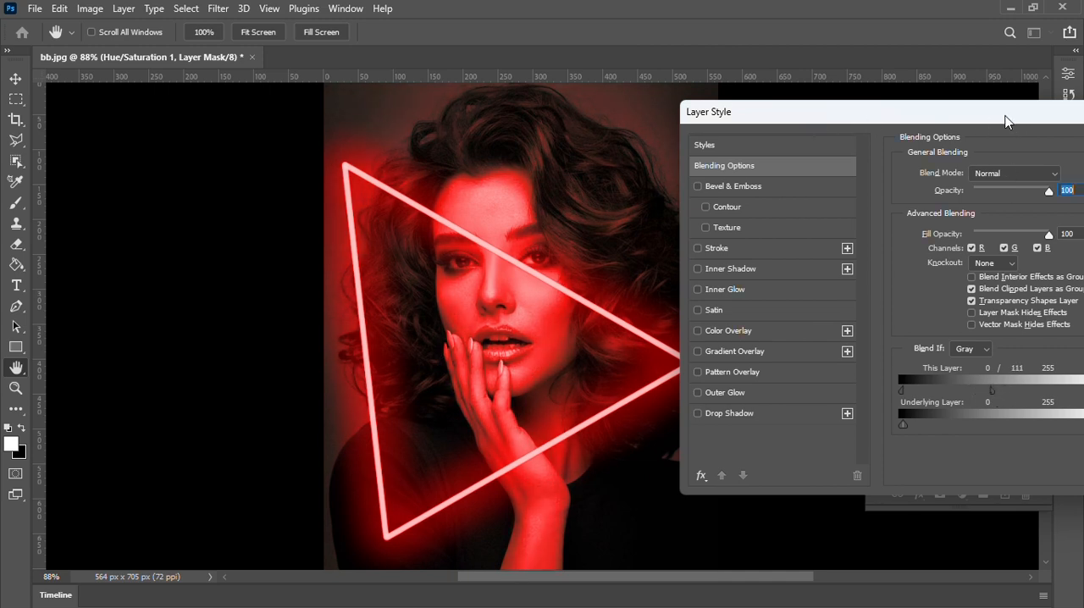
drag(1005, 121, 760, 119)
click(1020, 155)
key(p)
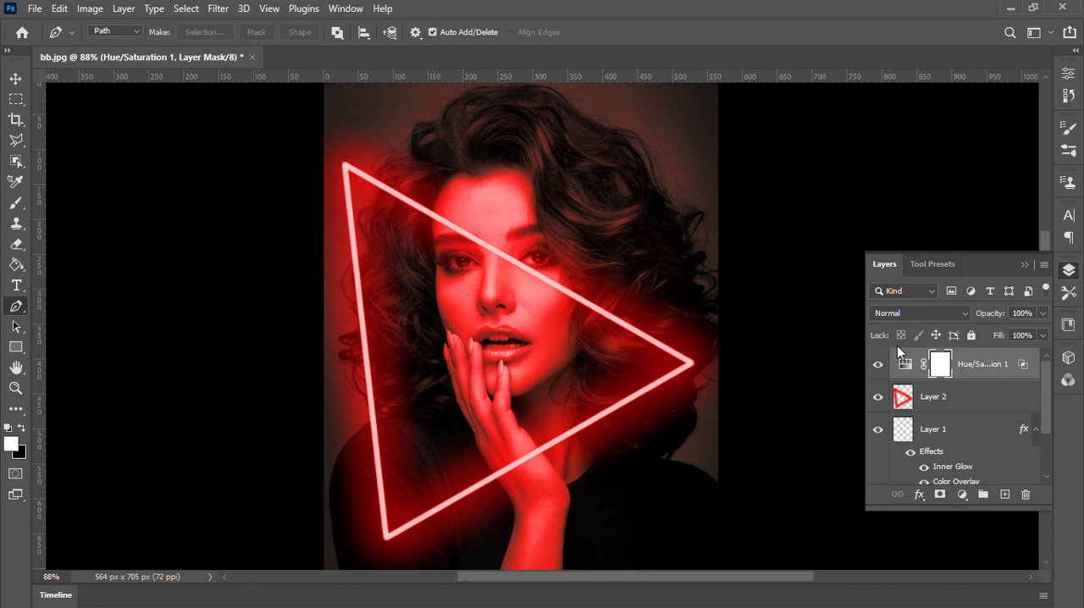
Group Layer 1 and Layer 2, which hold the neon triangle and its glow.
click(952, 400)
ctrl+click(939, 429)
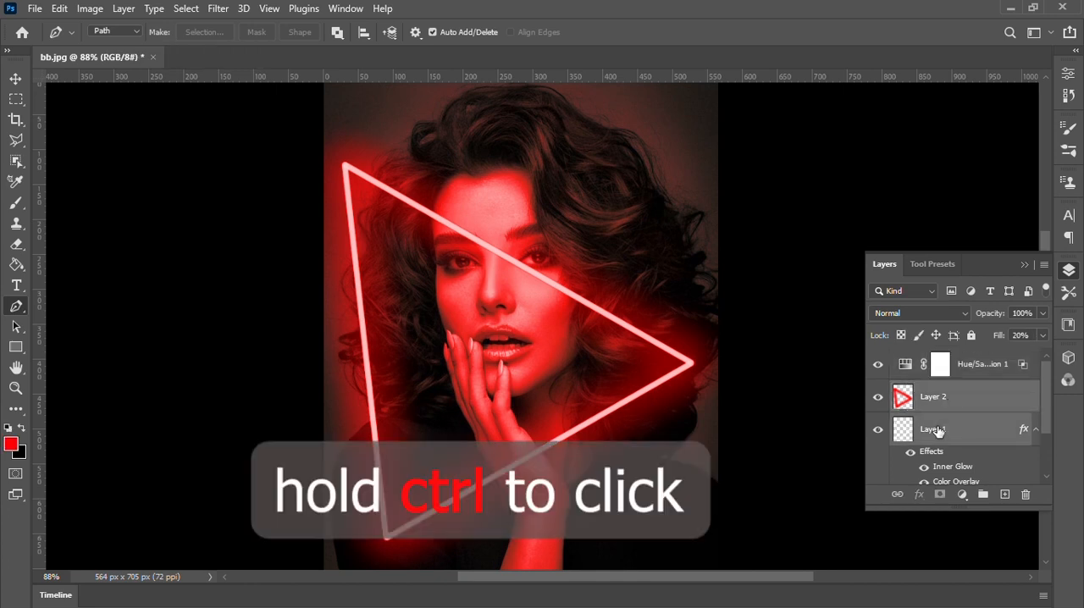
key(ctrl+g)
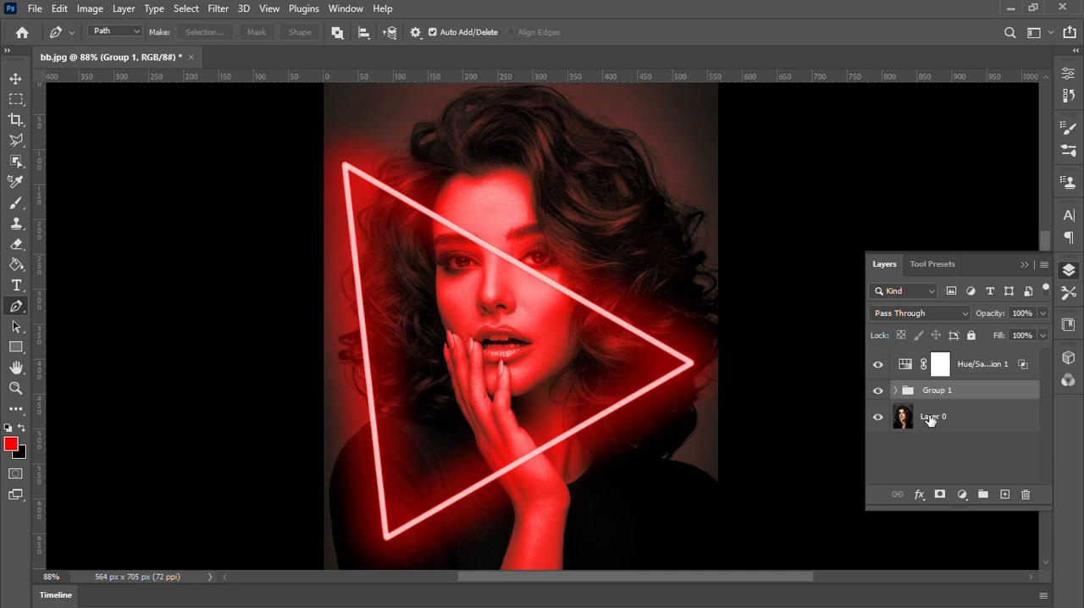
Select the woman on Layer 0 with the automatic Subject selection.
click(932, 417)
click(185, 10)
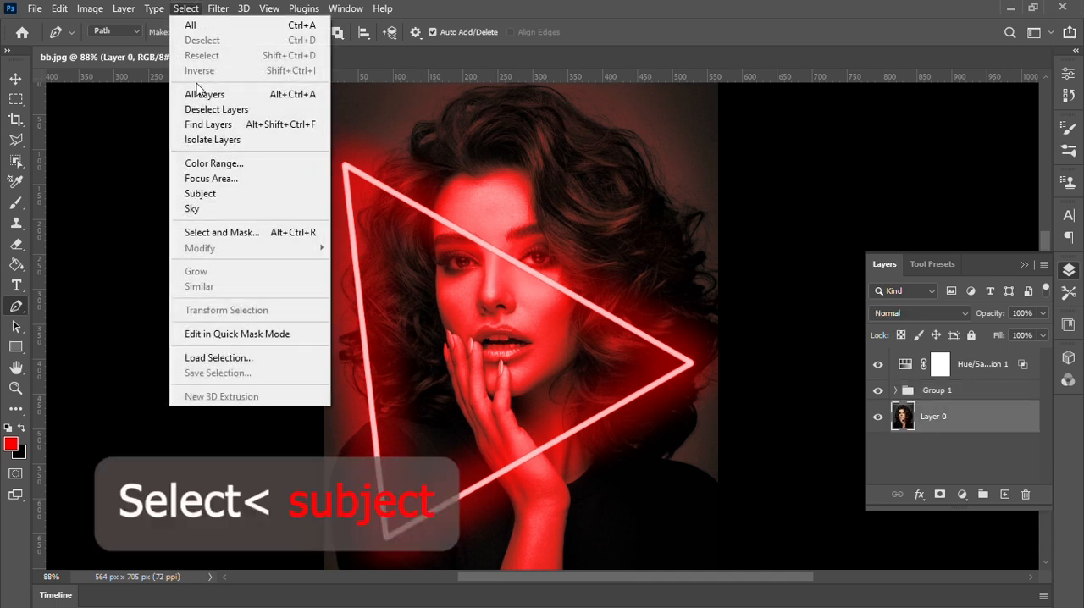
click(211, 195)
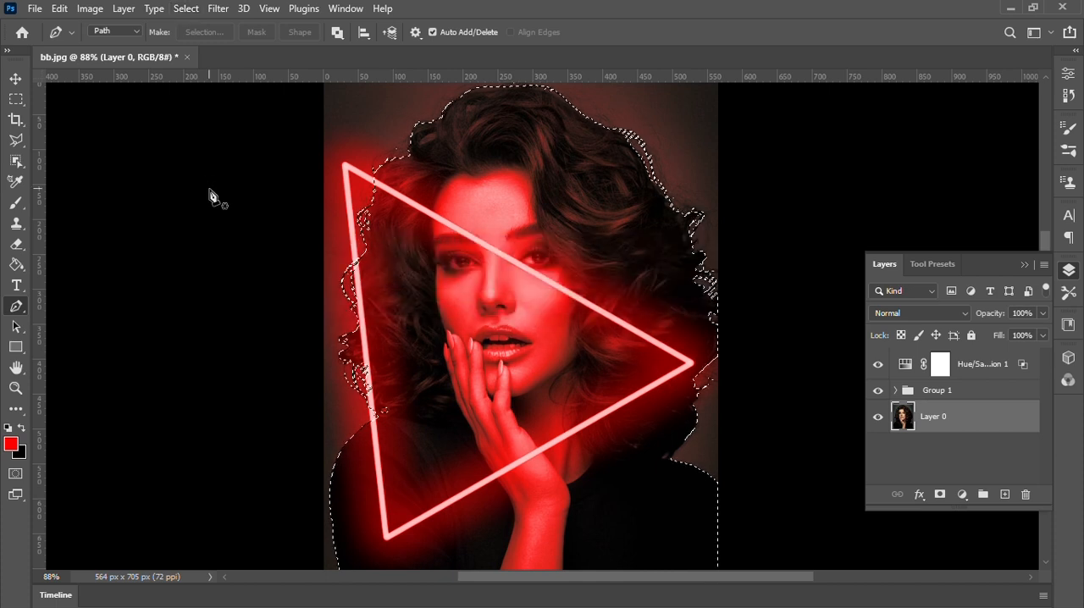
Add a layer mask to Group 1 from the subject selection and invert that mask.
click(953, 391)
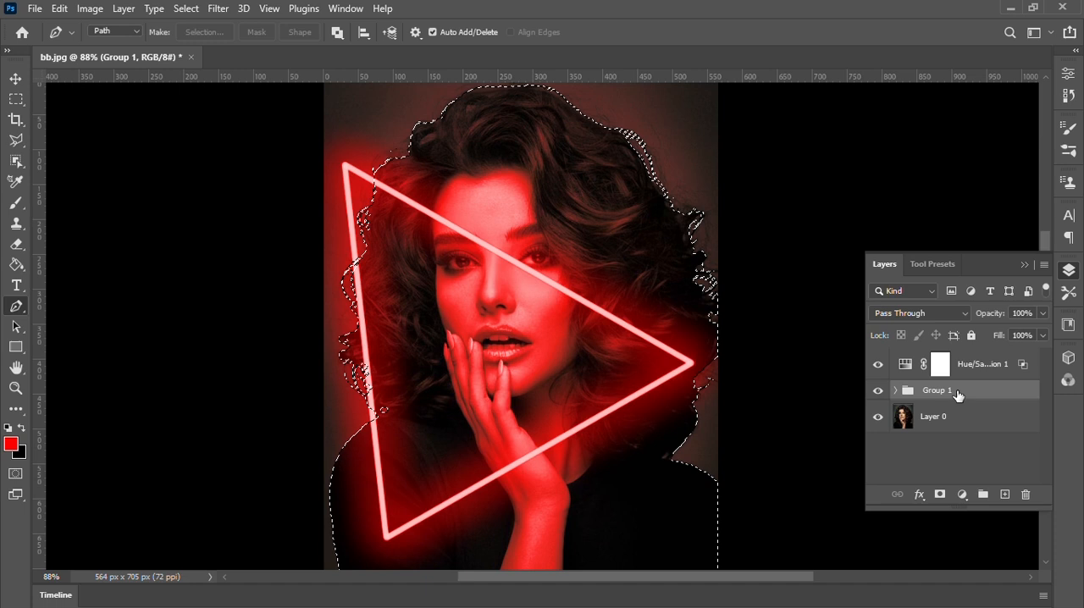
click(939, 495)
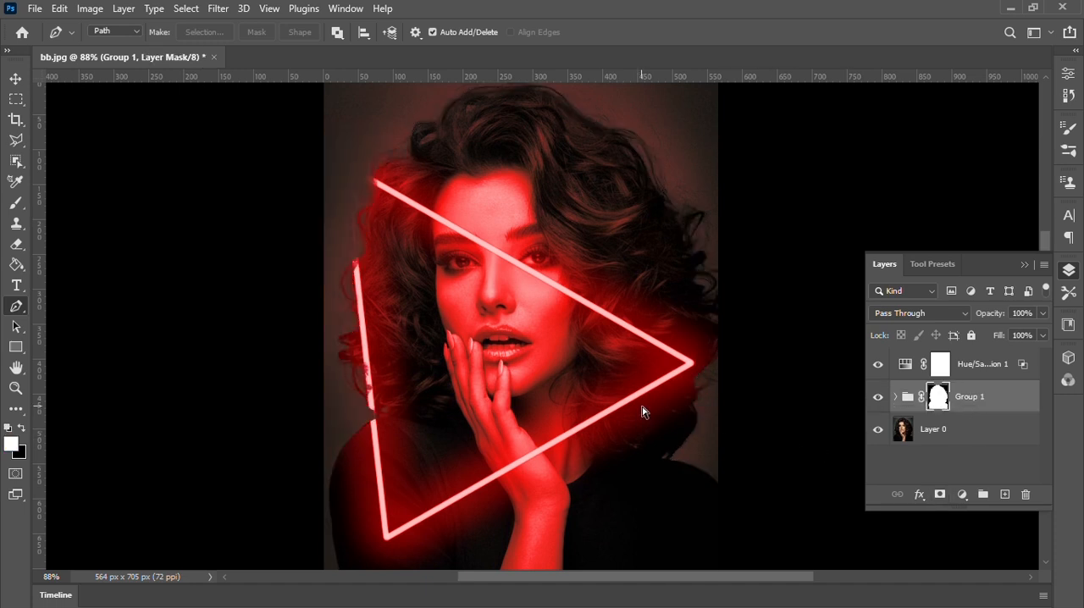
key(ctrl+i)
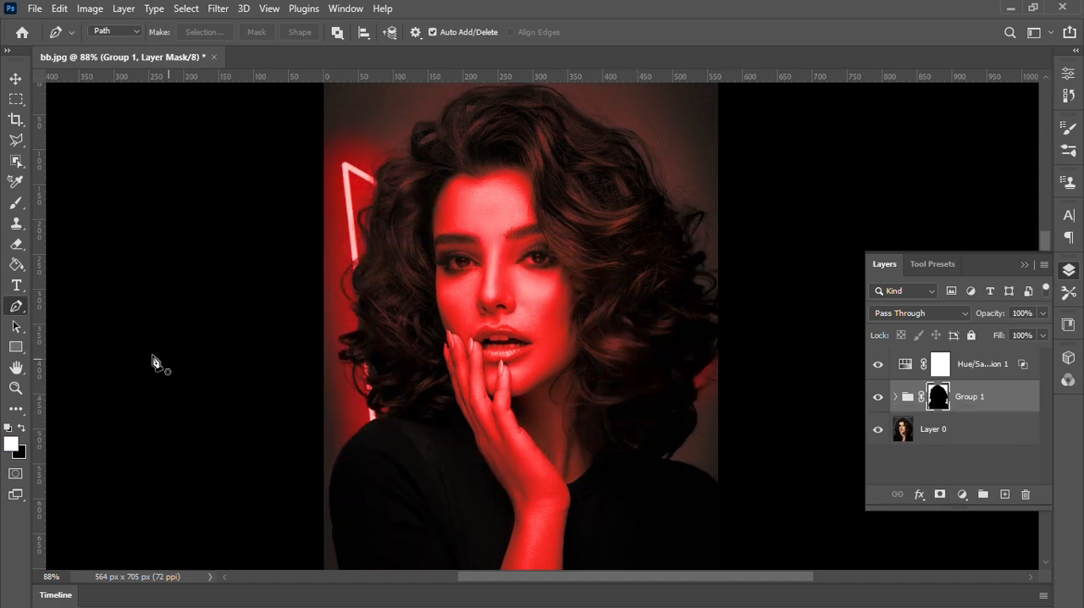
Paint white with the soft Brush on Group 1's mask to reveal the triangle's left and lower sides over the woman.
key(b)
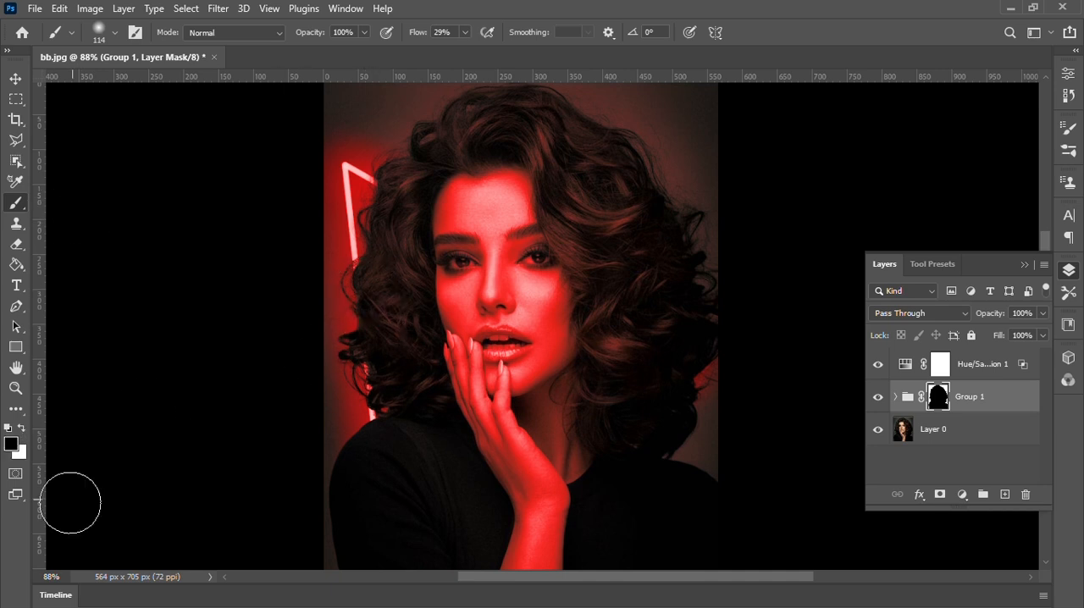
mouse_move(351, 315)
mouse_down()
mouse_move(366, 266)
mouse_move(399, 537)
mouse_move(685, 380)
mouse_move(694, 363)
mouse_up()
mouse_move(333, 185)
mouse_down()
mouse_move(359, 184)
mouse_move(344, 179)
mouse_up()
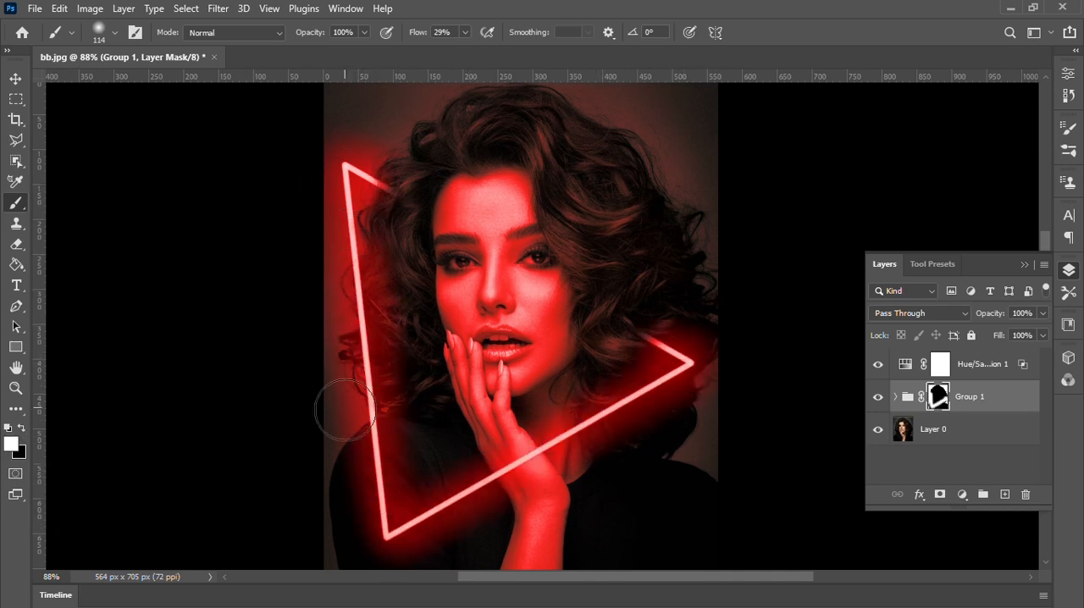
Create a new layer above the Hue/Saturation layer and brush soft red glow where the triangle's upper side disappears into the hair.
click(999, 372)
click(1005, 495)
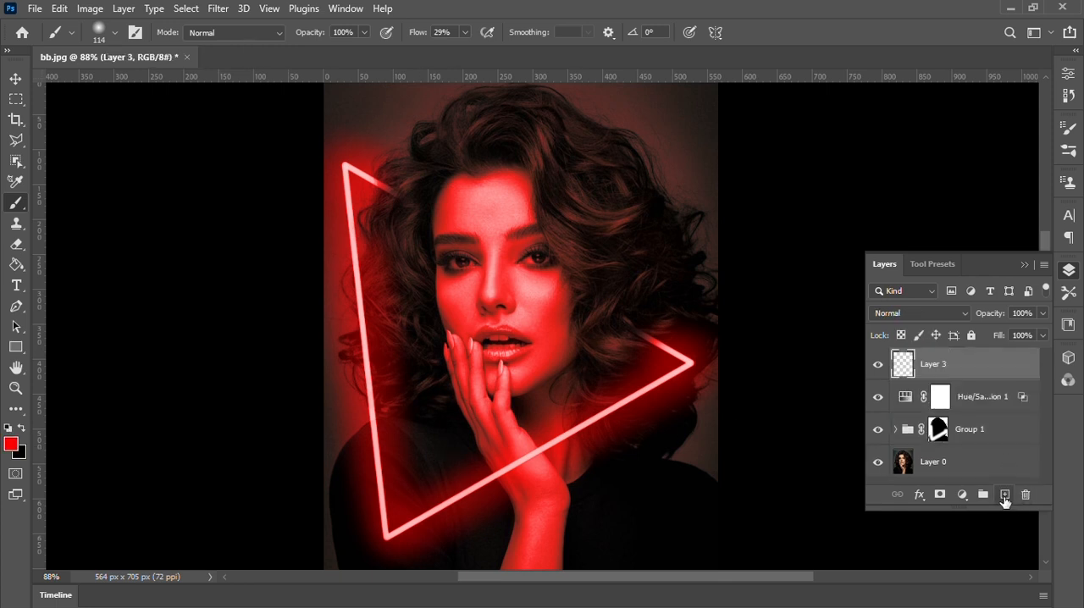
mouse_move(372, 250)
mouse_down()
mouse_move(395, 212)
mouse_move(416, 205)
mouse_up()
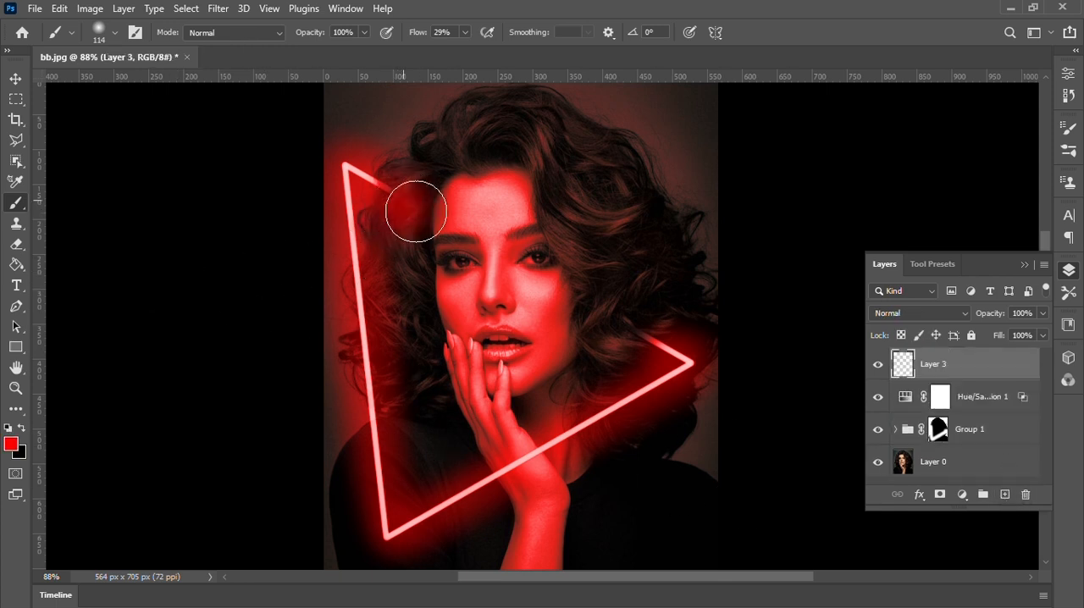
drag(612, 305, 644, 325)
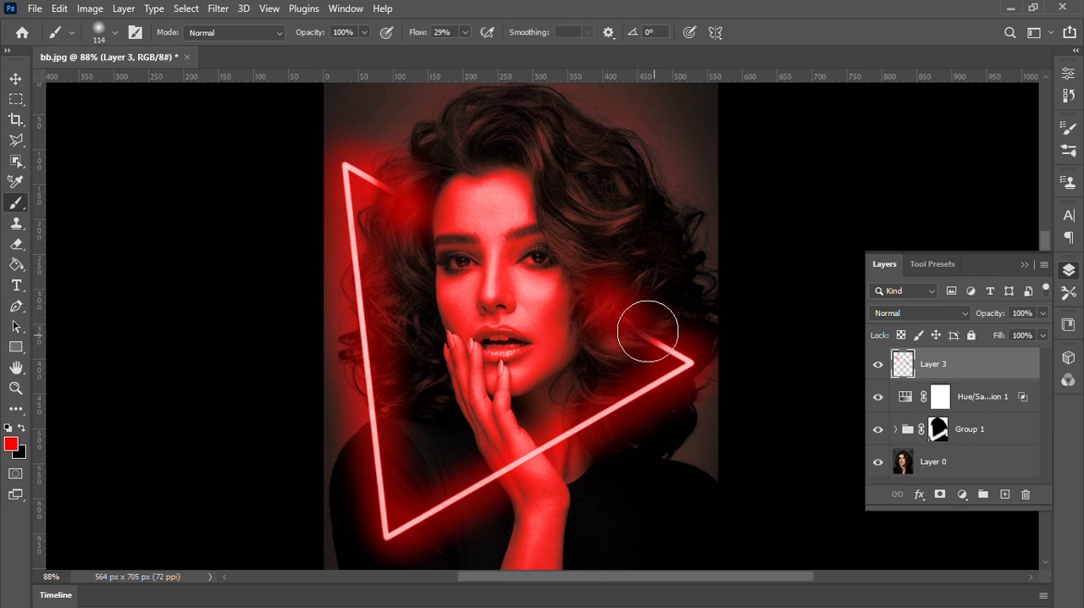
Set Layer 3's blend mode to Linear Dodge (Add) and its fill to 42%.
click(964, 315)
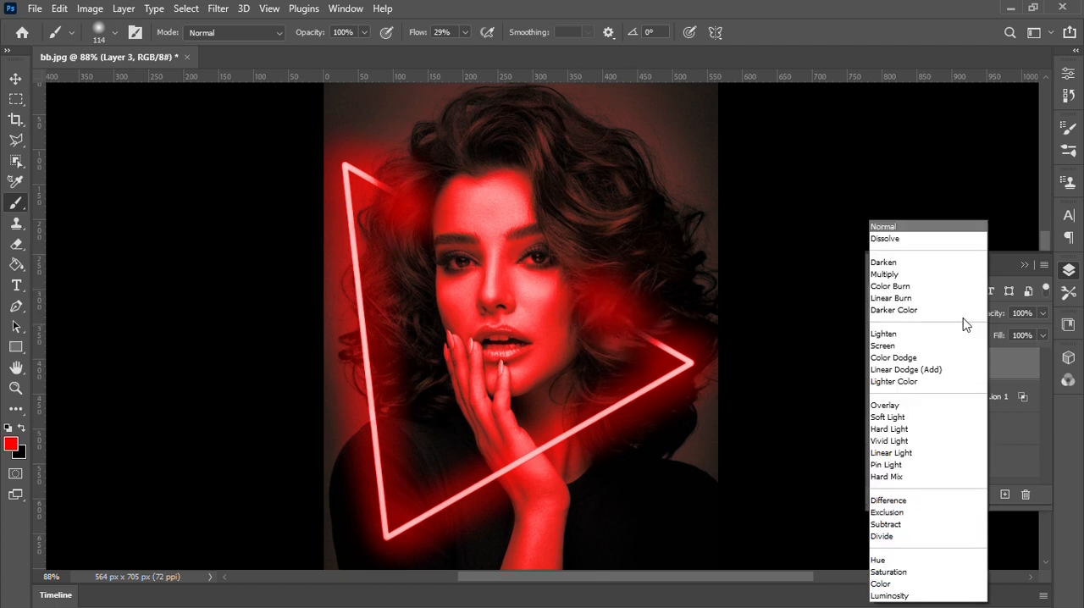
click(939, 370)
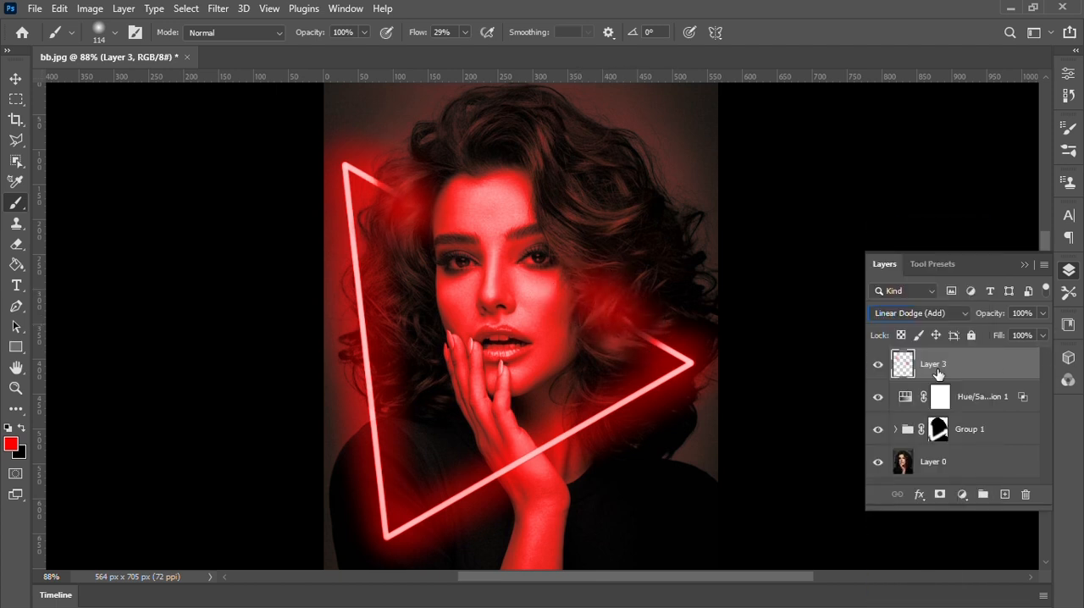
click(1044, 335)
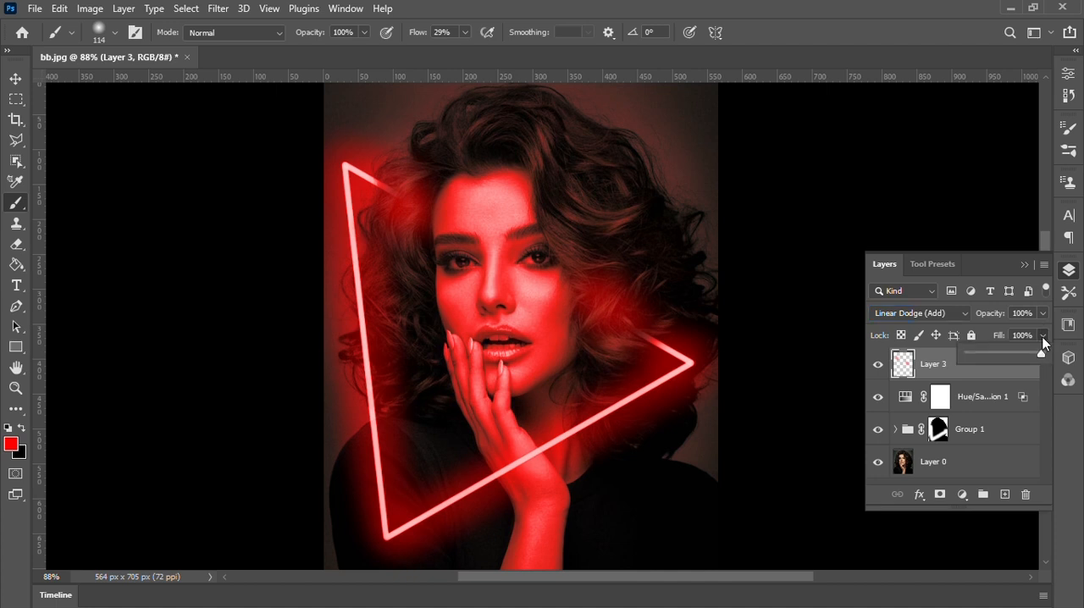
drag(1002, 351, 1000, 350)
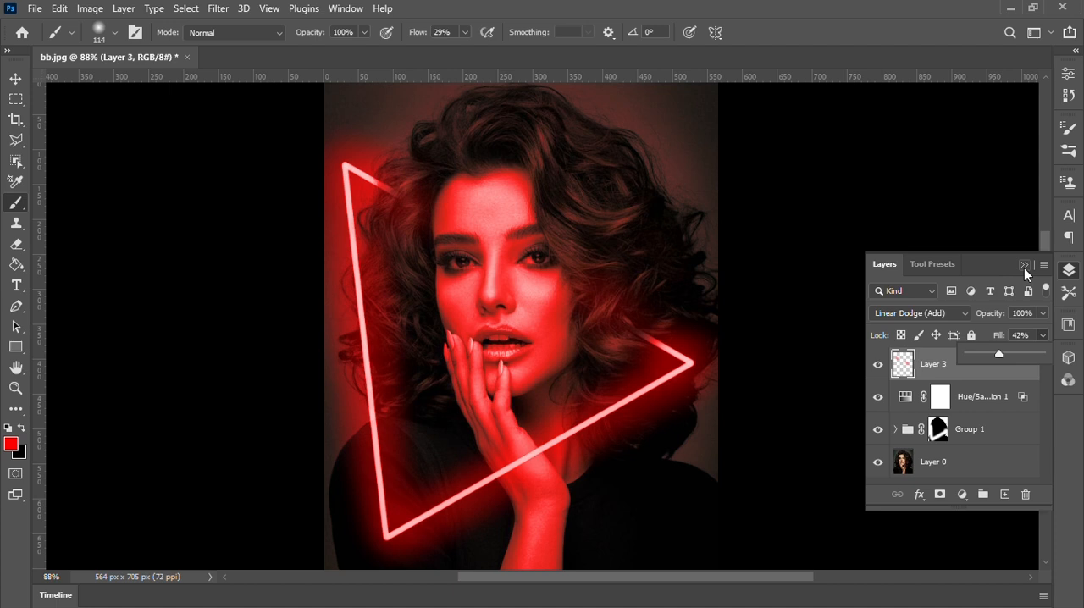
click(1044, 336)
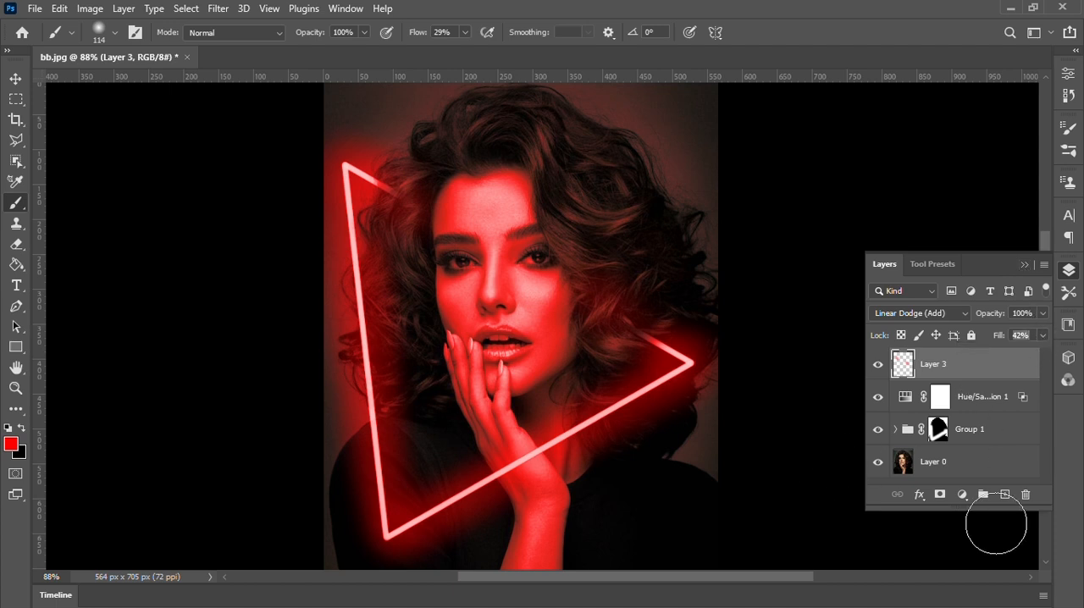
Create a new empty layer directly above Layer 0 and choose the textured 306 px brush from the recent brushes.
click(976, 462)
click(1007, 496)
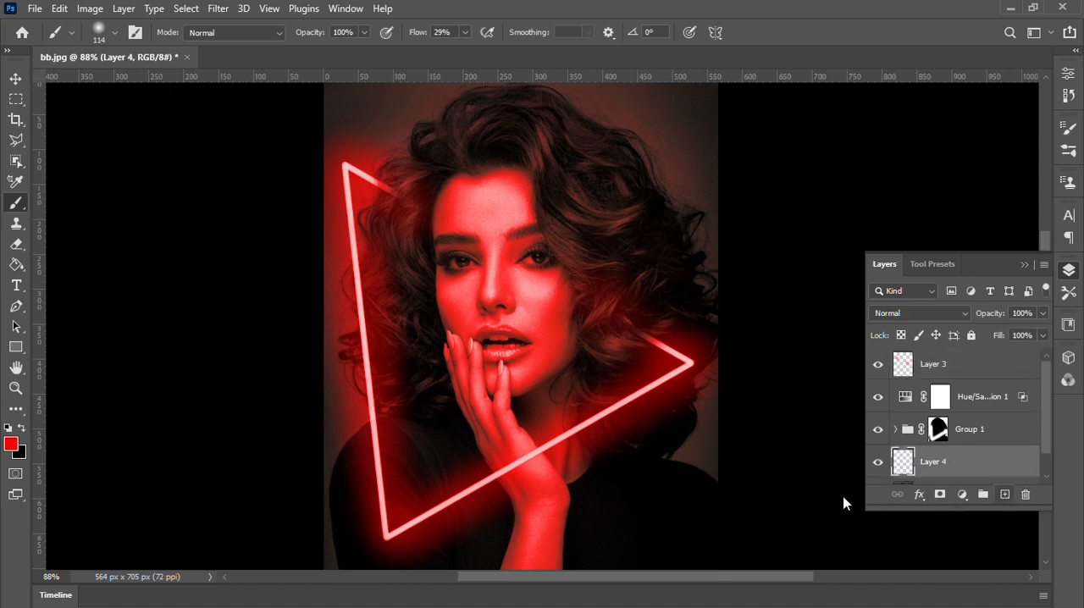
click(108, 36)
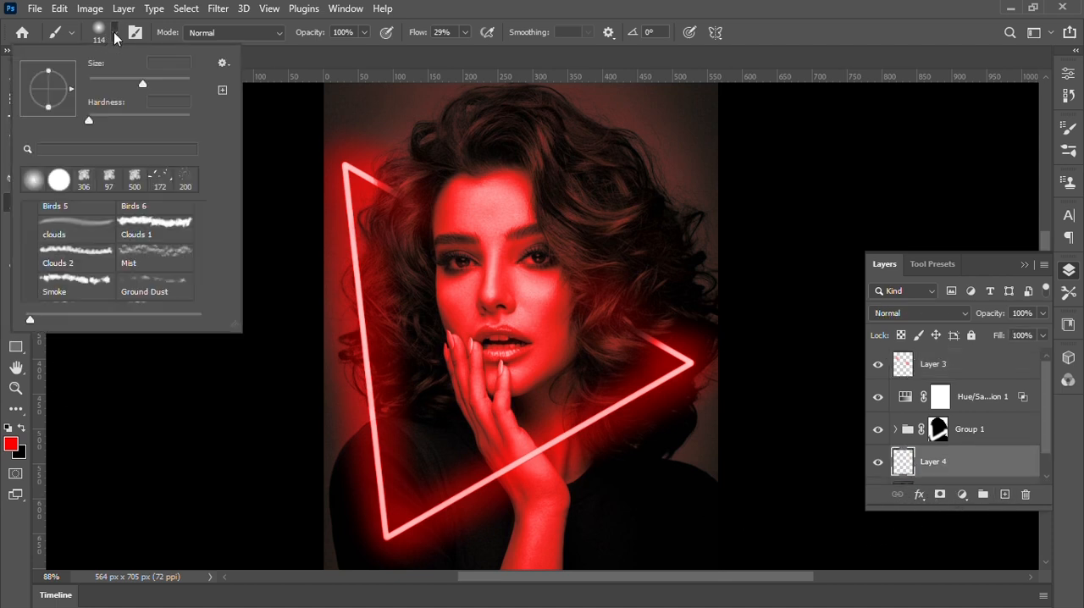
click(85, 181)
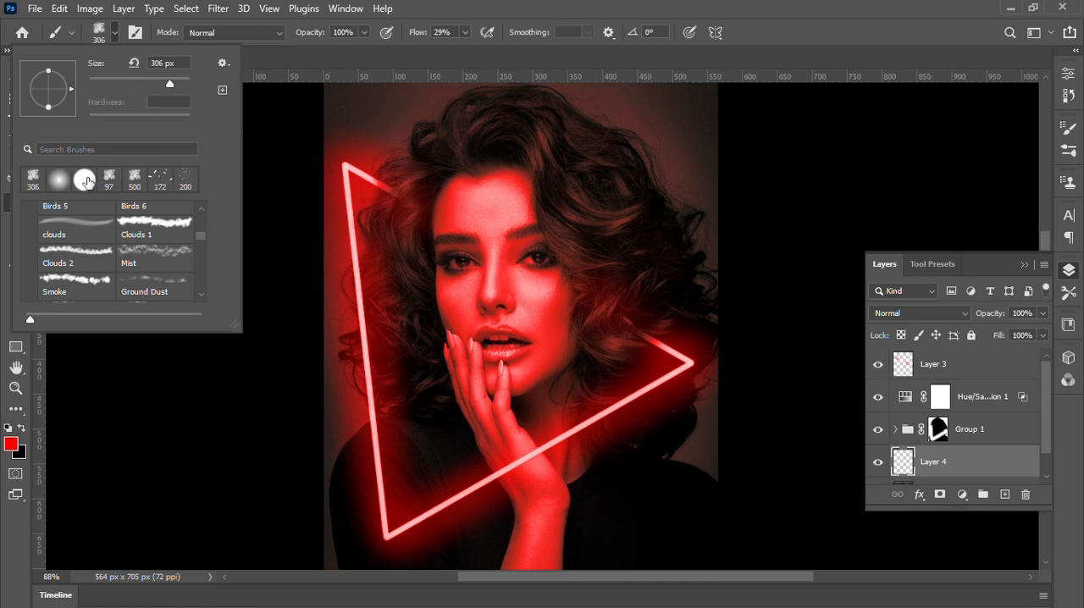
click(114, 35)
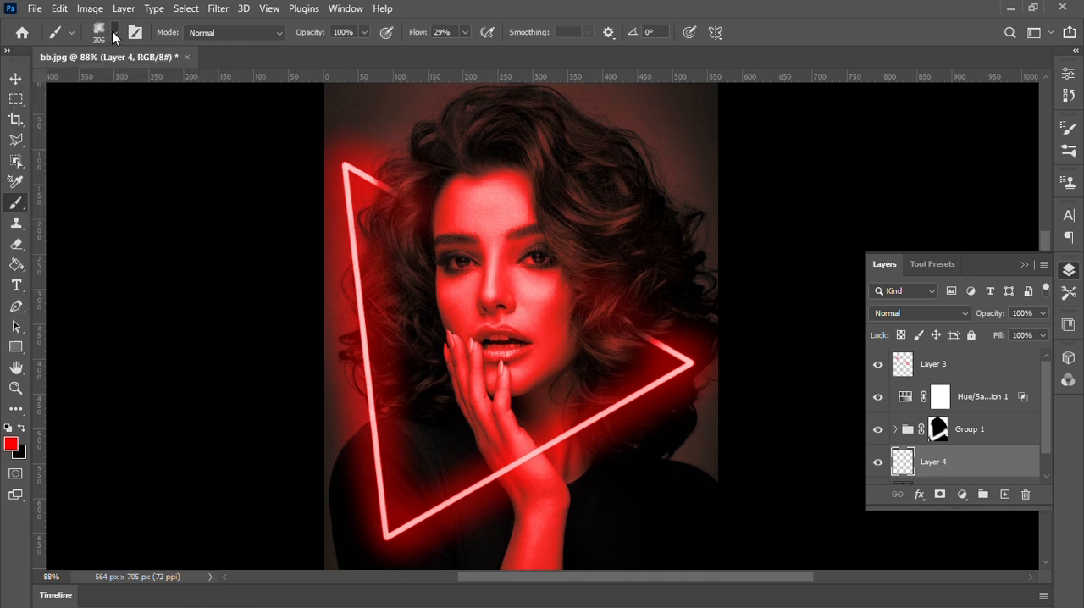
Brush textured red haze across the portrait on Layer 4, and thin it by painting black at 30% flow on a new layer mask.
drag(374, 178, 385, 502)
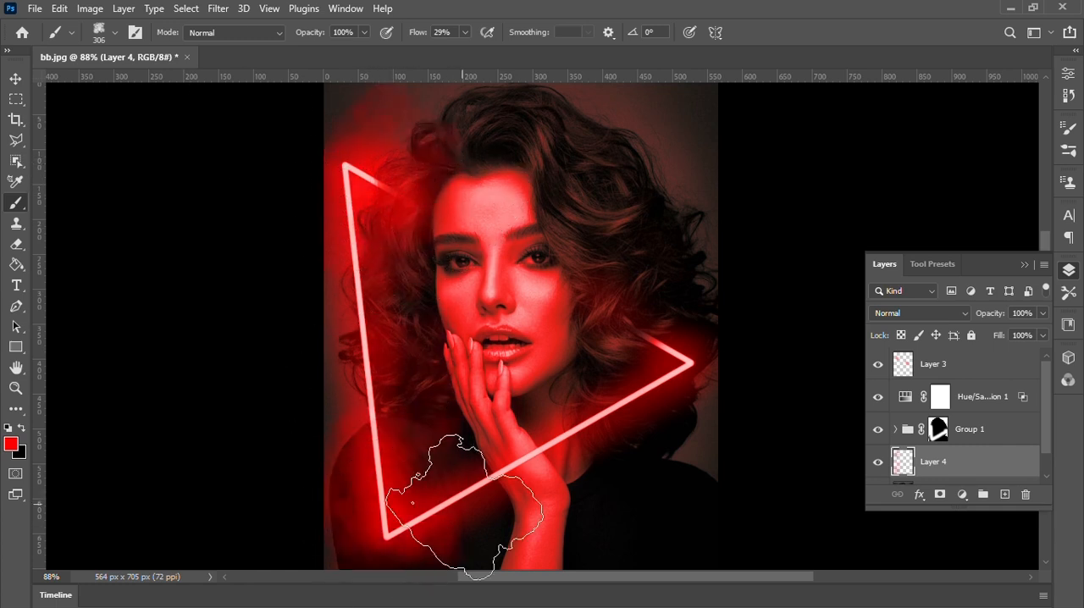
mouse_move(463, 504)
mouse_down()
mouse_move(683, 471)
mouse_move(677, 183)
mouse_move(509, 120)
mouse_move(334, 381)
mouse_move(485, 555)
mouse_move(666, 551)
mouse_up()
click(942, 496)
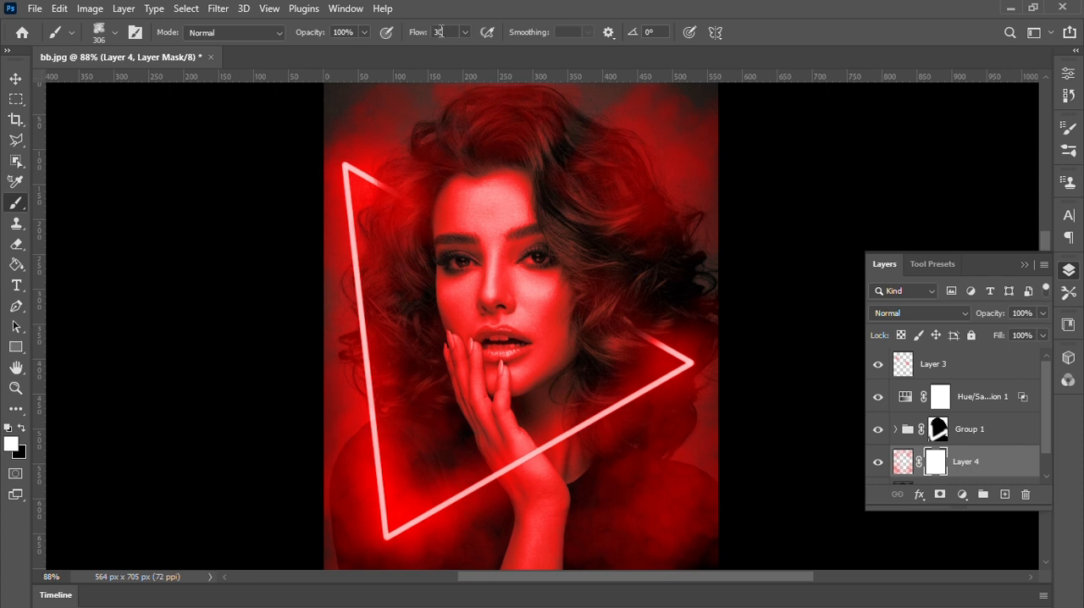
key(x)
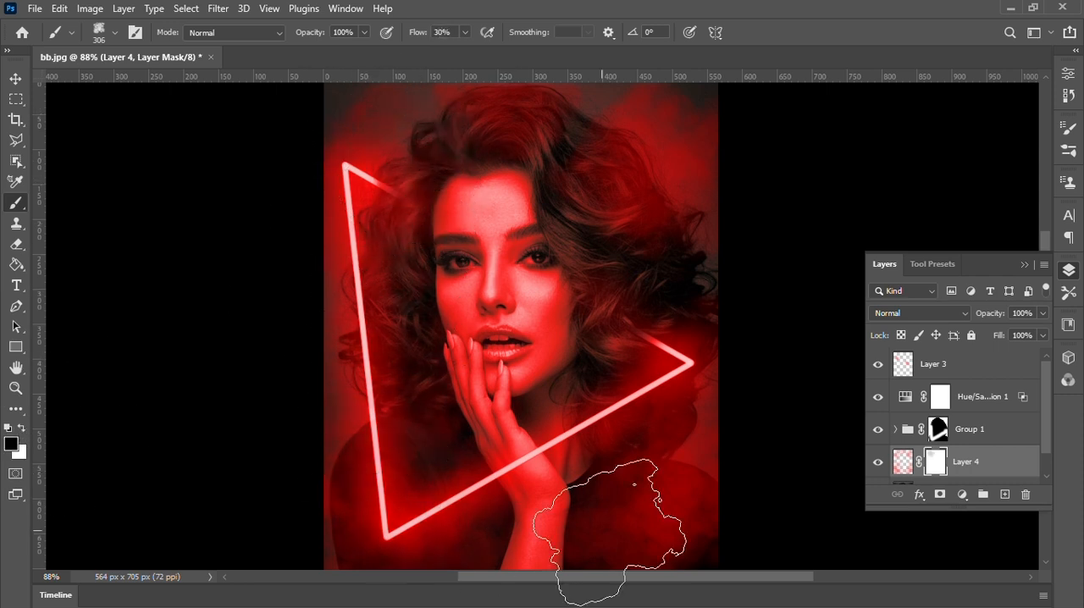
mouse_move(604, 531)
mouse_down()
mouse_move(528, 161)
mouse_move(605, 235)
mouse_move(422, 212)
mouse_move(598, 515)
mouse_up()
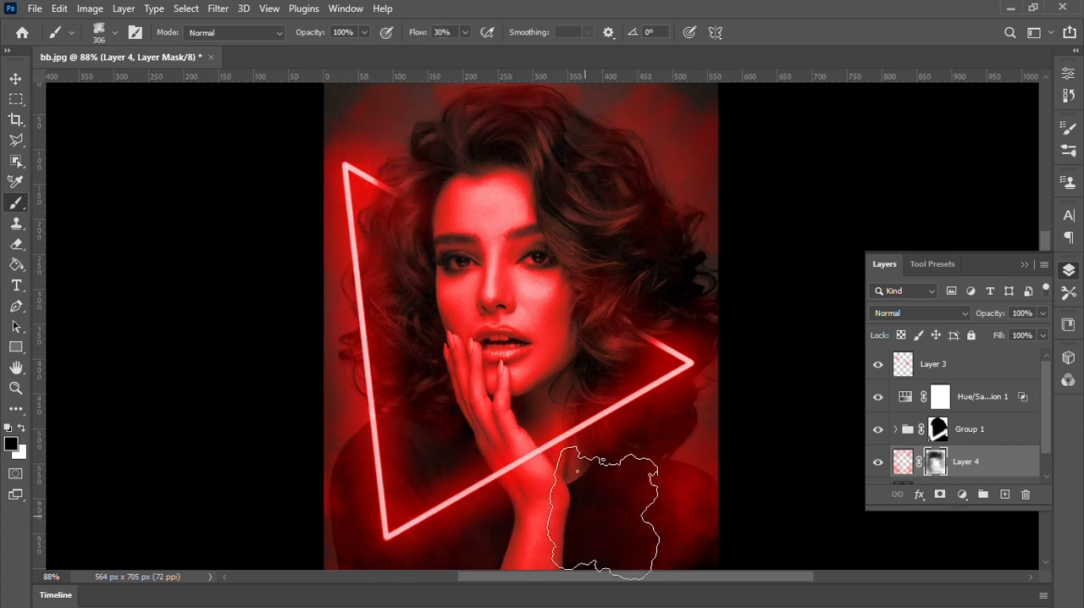
Set Layer 4's fill to 53% and its blend mode to Linear Dodge (Add).
click(1044, 336)
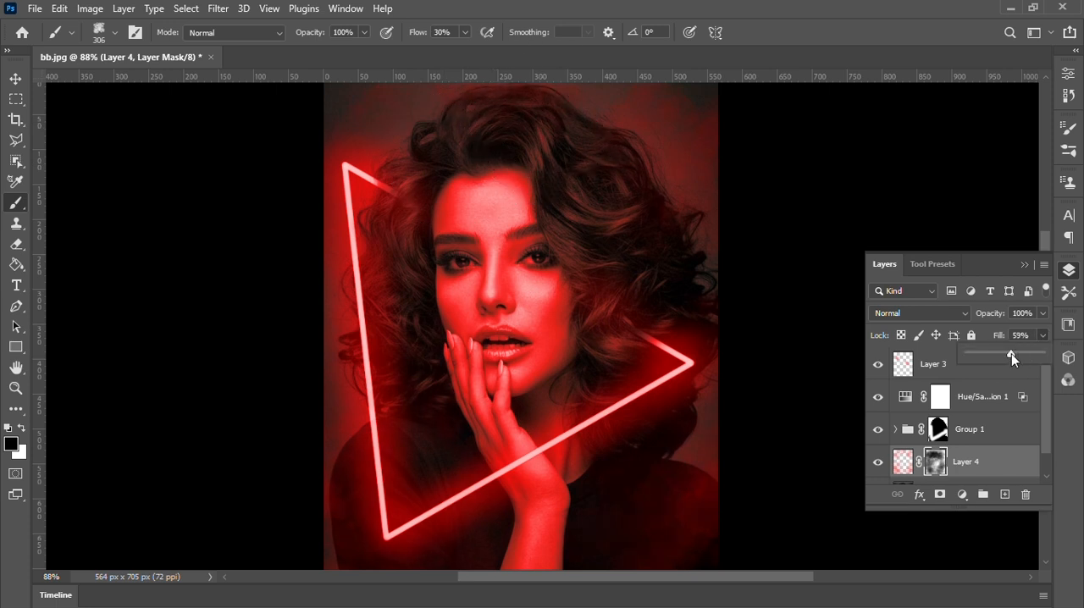
drag(1011, 353, 1006, 353)
click(932, 313)
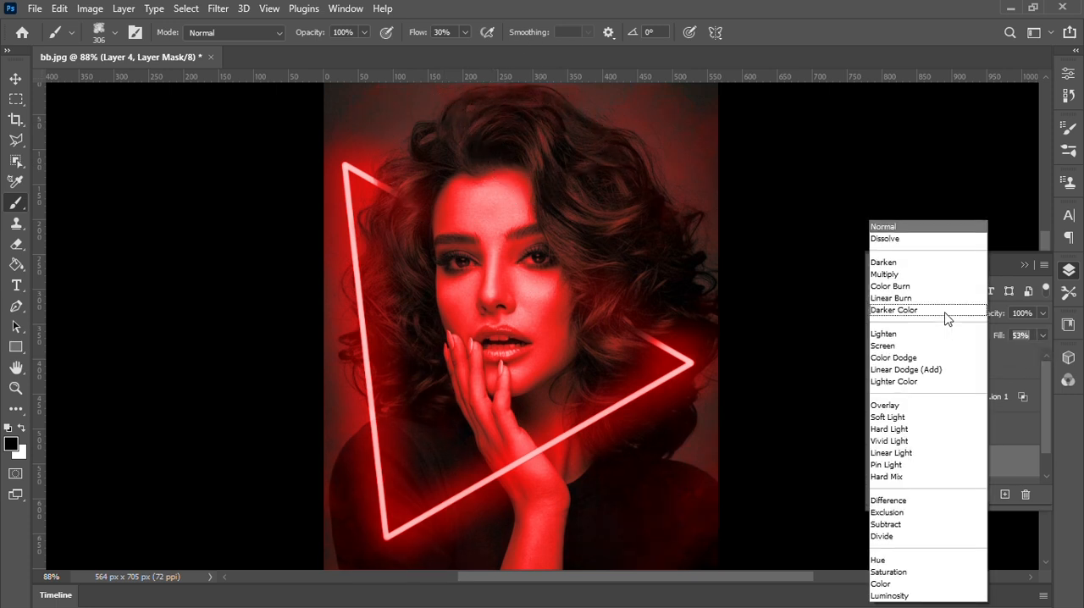
click(934, 371)
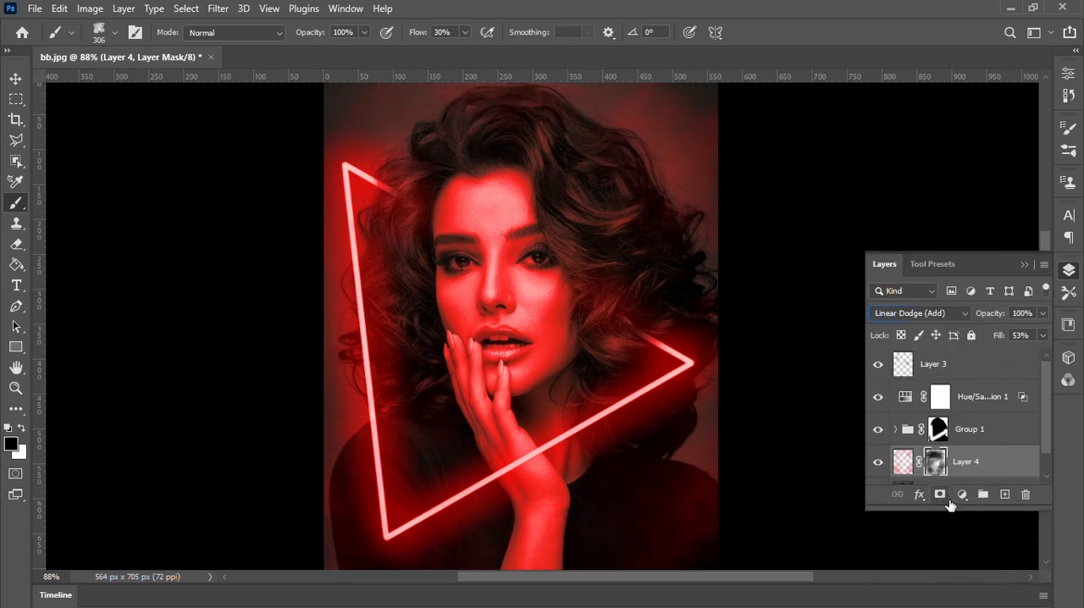
Create a new empty layer above Layer 3 and set the foreground colour to blue-violet #4902ff.
click(992, 370)
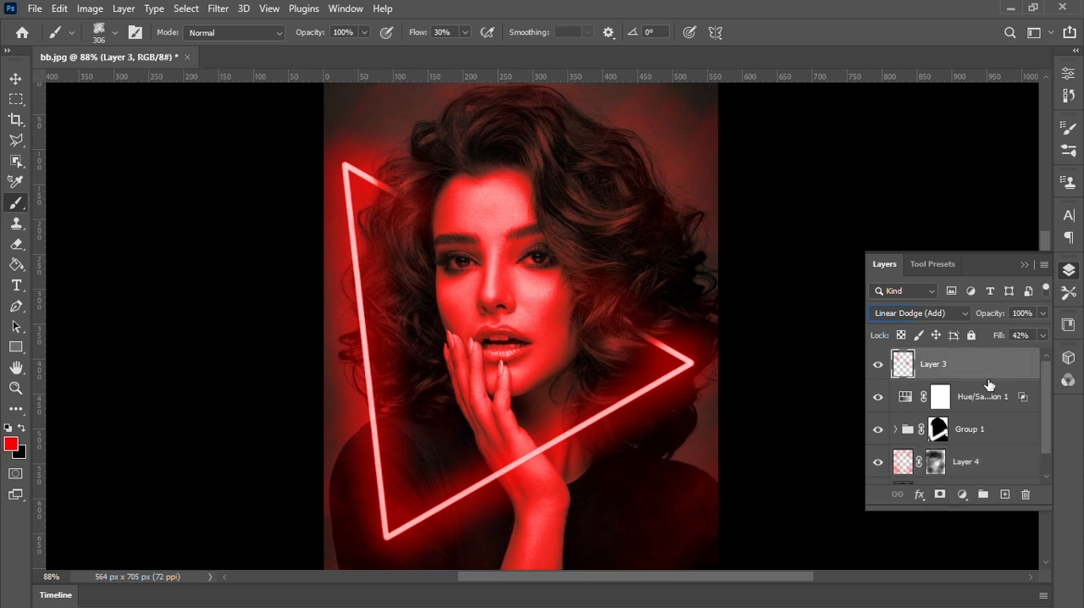
click(1005, 495)
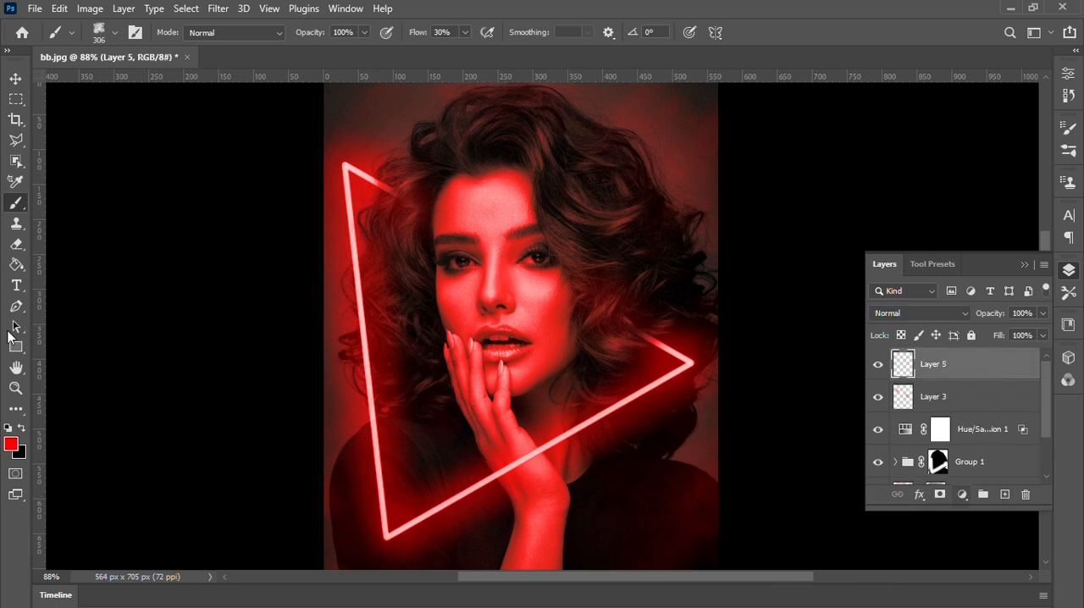
click(11, 444)
click(886, 120)
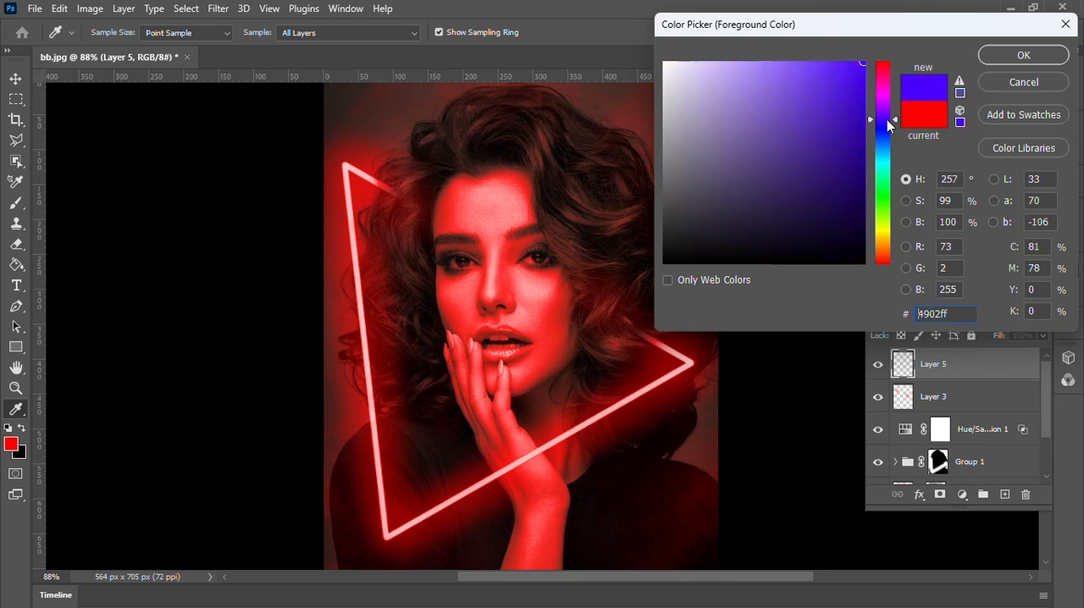
click(1020, 57)
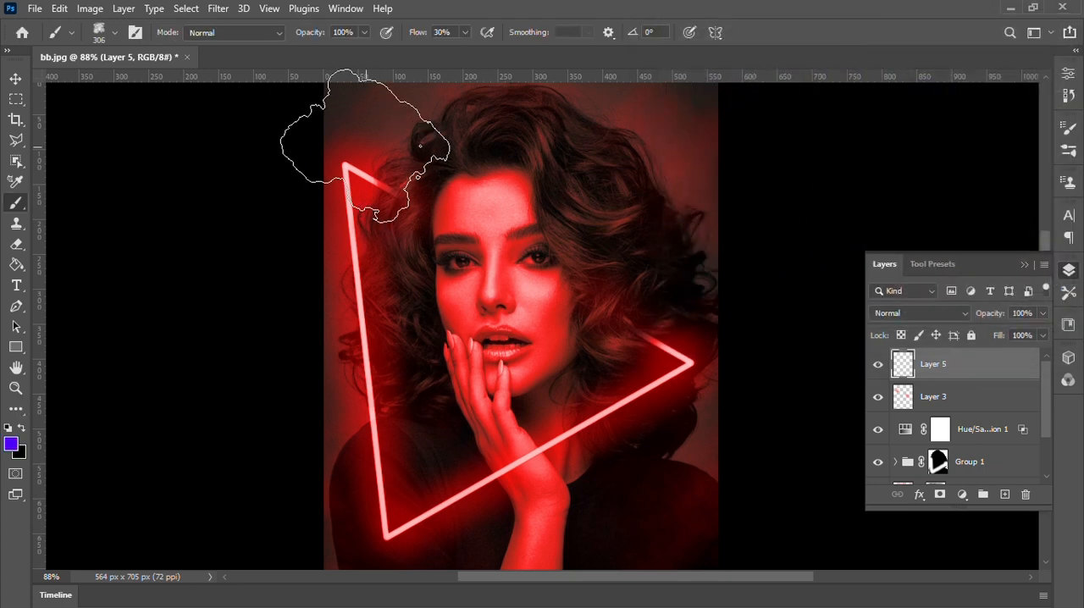
Brush blue-violet haze with the textured brush around the woman's hair, the background and her clothing on the new top layer.
mouse_move(345, 142)
mouse_down()
mouse_move(659, 121)
mouse_move(718, 212)
mouse_move(719, 435)
mouse_move(706, 491)
mouse_move(653, 510)
mouse_move(417, 521)
mouse_move(365, 458)
mouse_up()
mouse_move(320, 354)
mouse_down()
mouse_move(313, 412)
mouse_move(336, 531)
mouse_up()
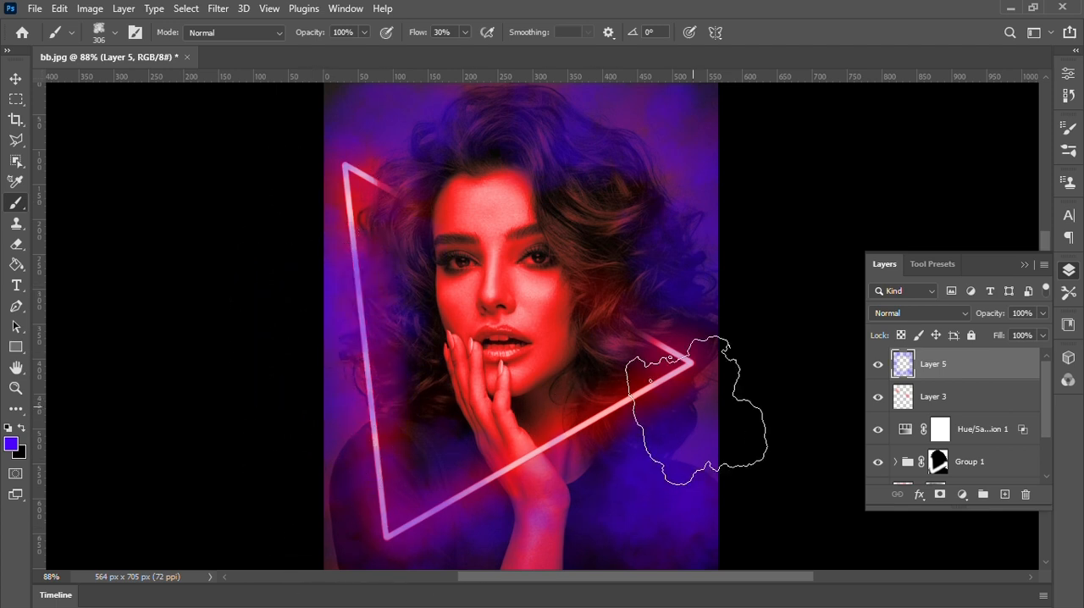
click(340, 229)
Reduce the blue-violet haze layer's fill to 18%.
click(1043, 335)
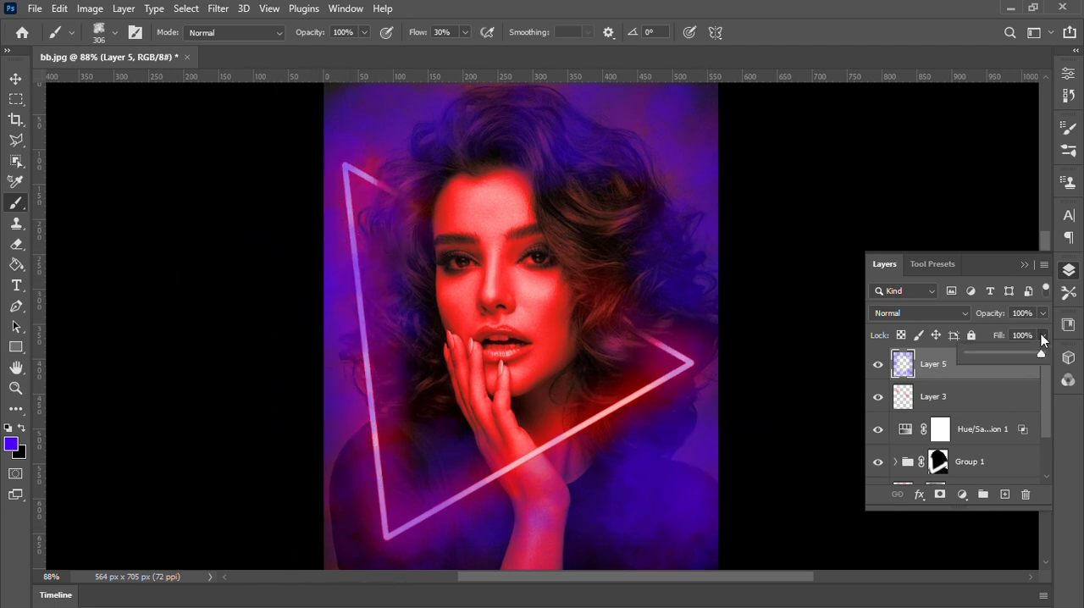
drag(1043, 353, 982, 358)
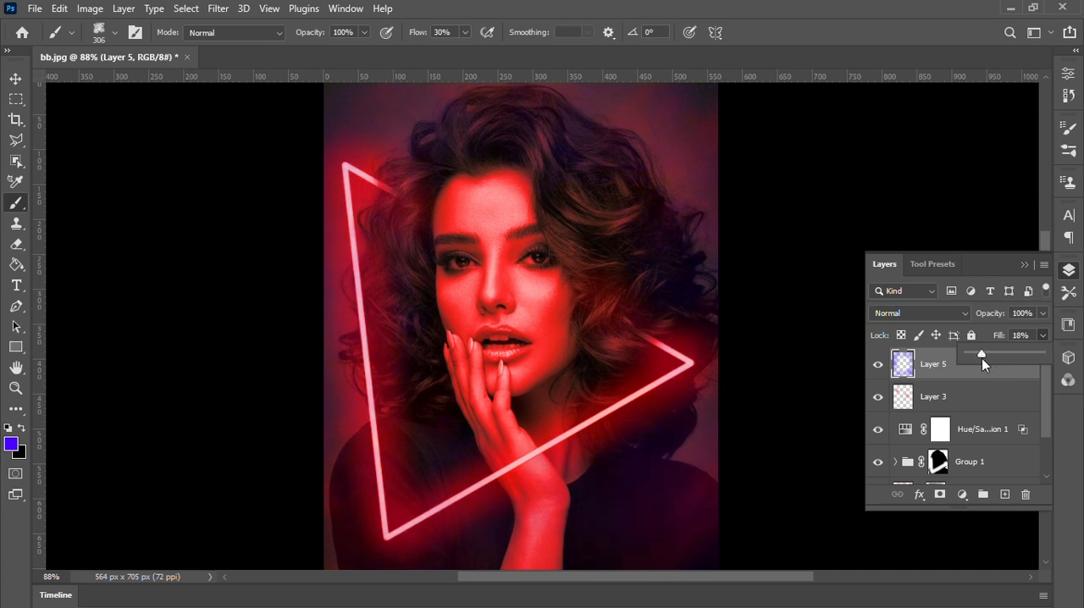
click(1043, 334)
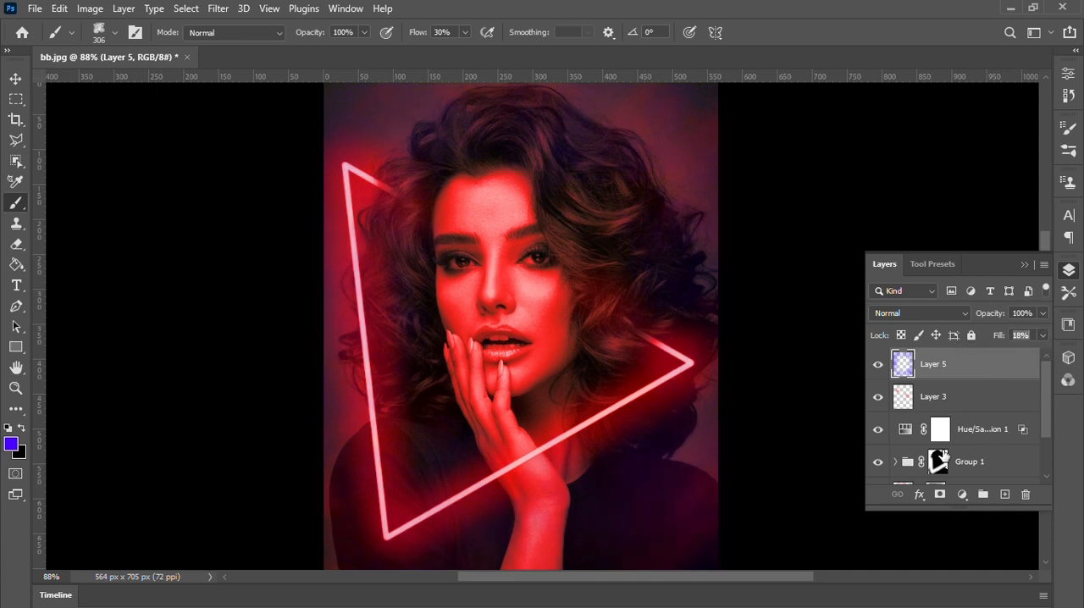
Group all layers above Layer 0 and toggle the group's visibility to compare the effect with the original photo.
scroll(967, 386, down, 2)
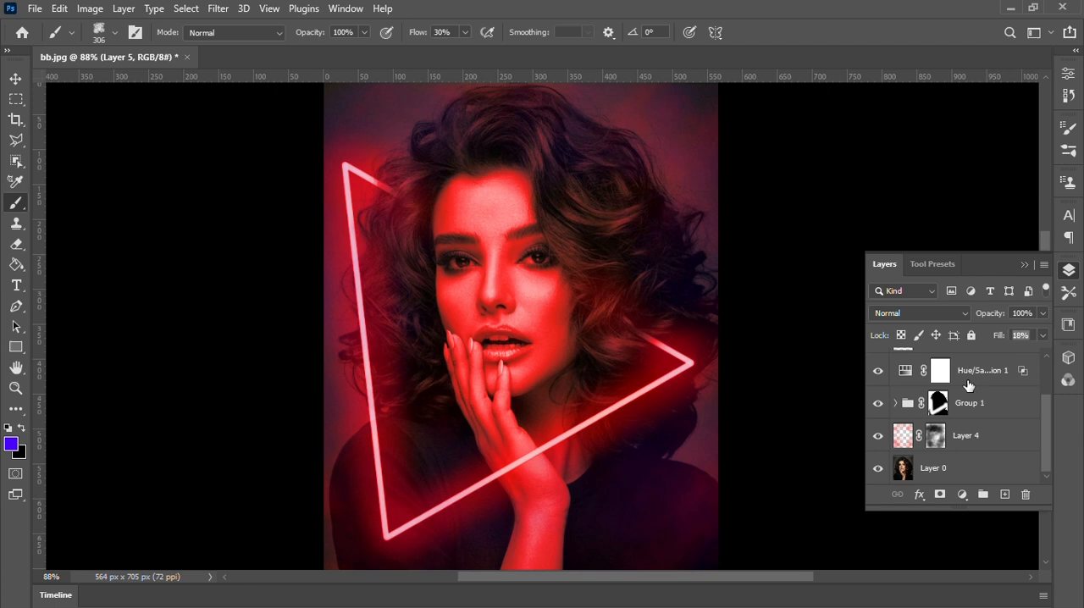
shift+click(978, 436)
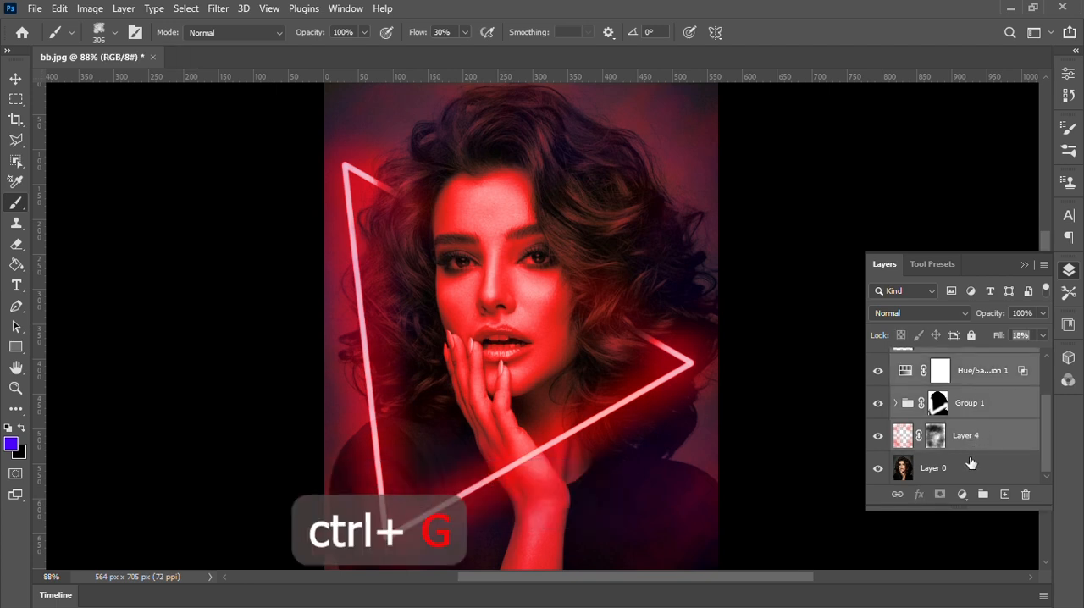
key(ctrl+g)
click(877, 358)
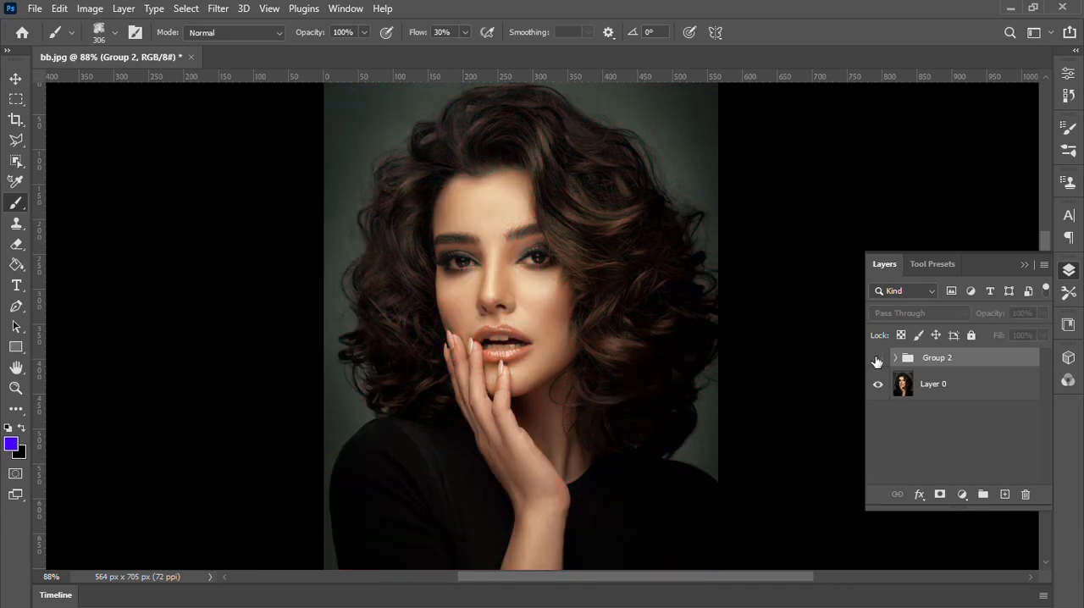
click(877, 359)
click(877, 358)
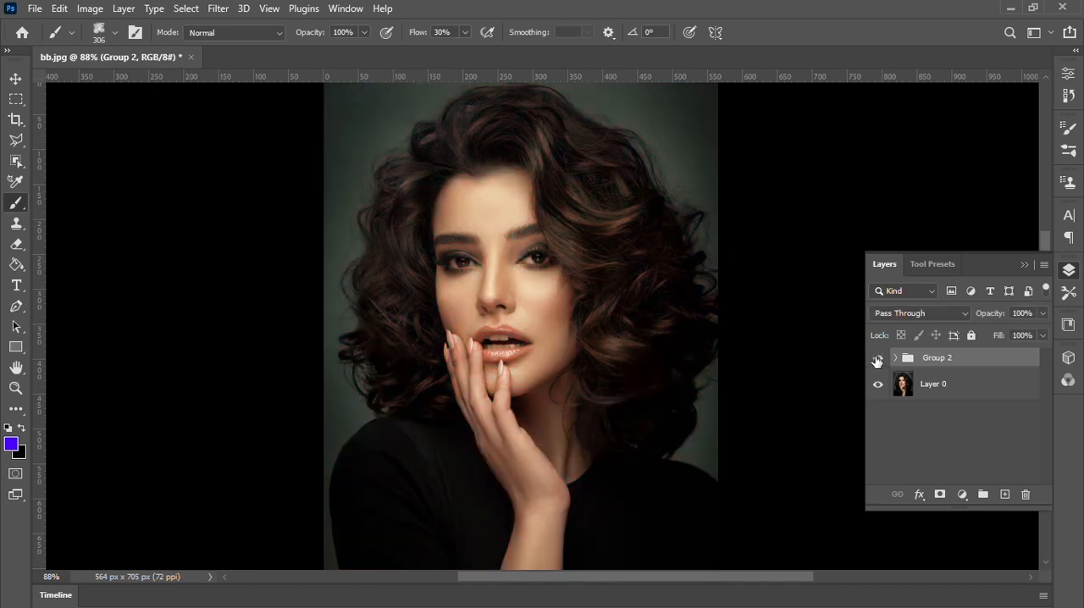